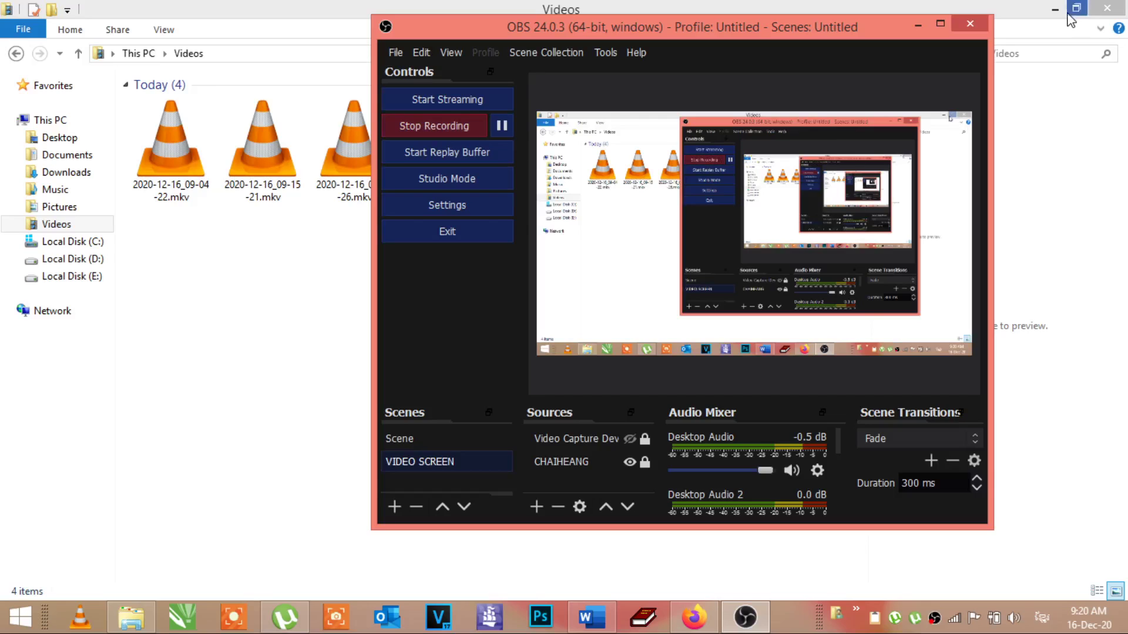
- Start the OBS screen recording and hide OBS to show the YouTube channel page
click(1055, 8)
click(917, 25)
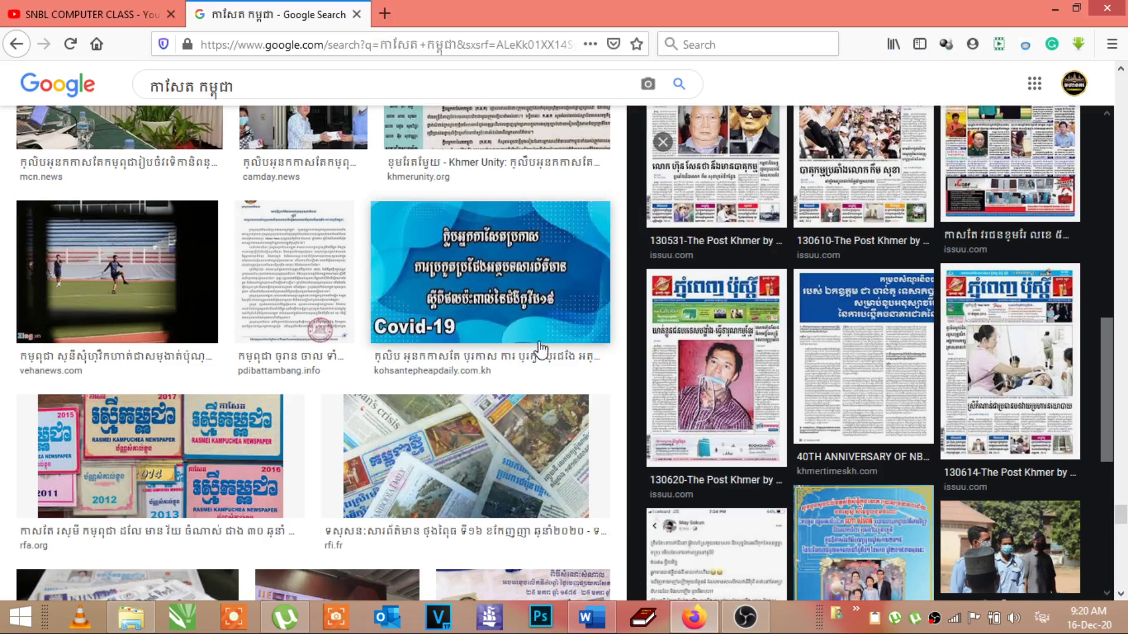
click(108, 5)
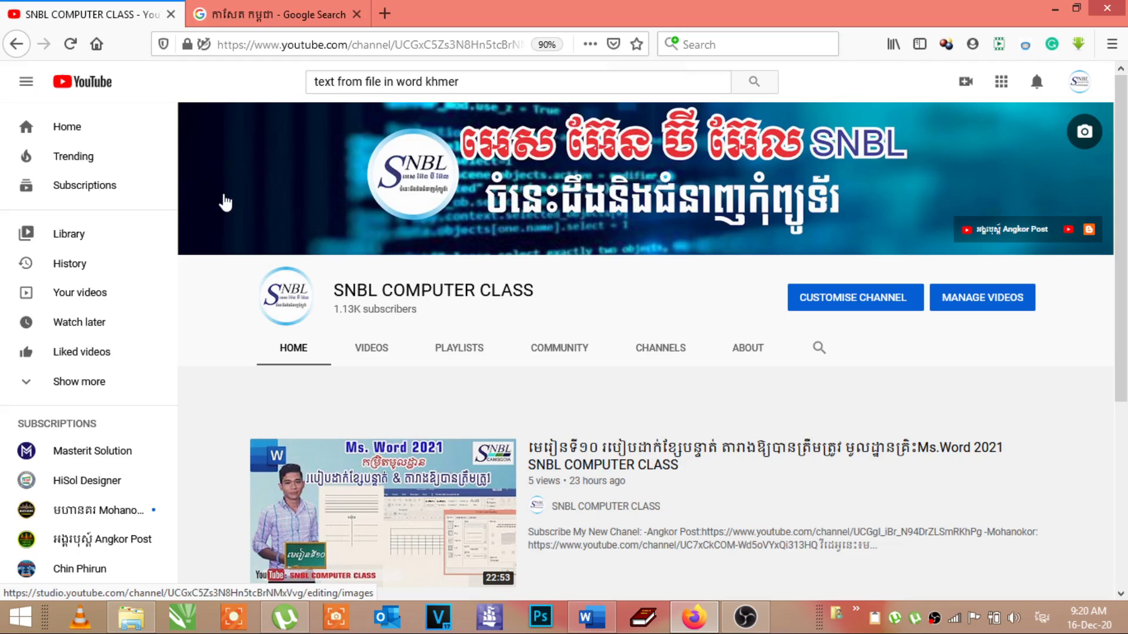
- Glance at the blank Word document, then return to the 130610 Post Khmer image results
key(alt+Tab)
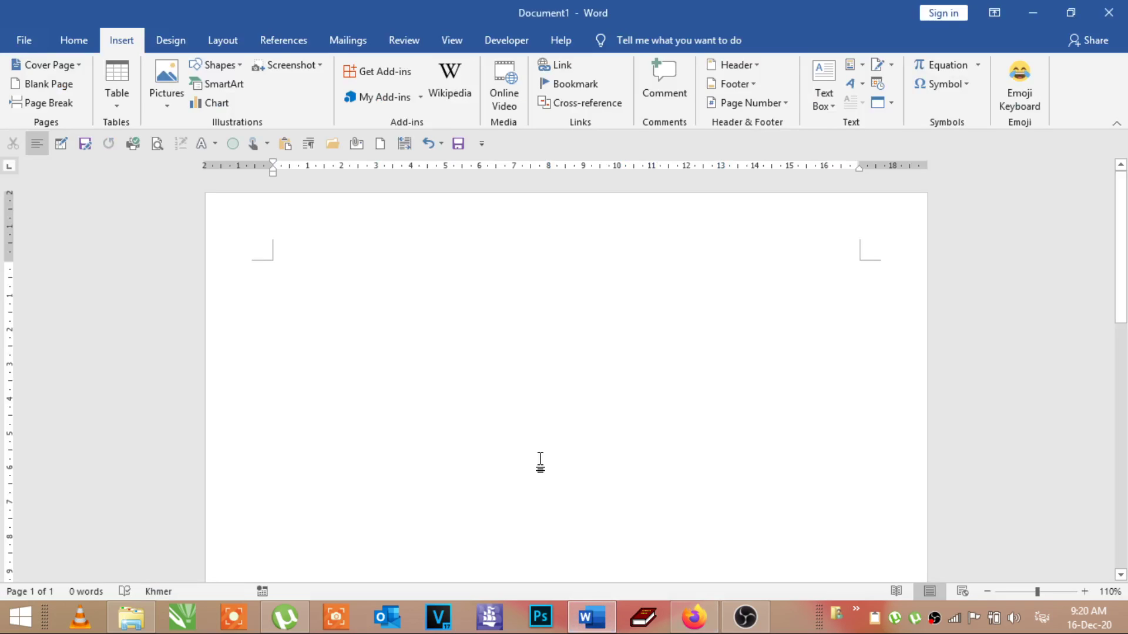
key(alt+Tab)
key(ctrl+Tab)
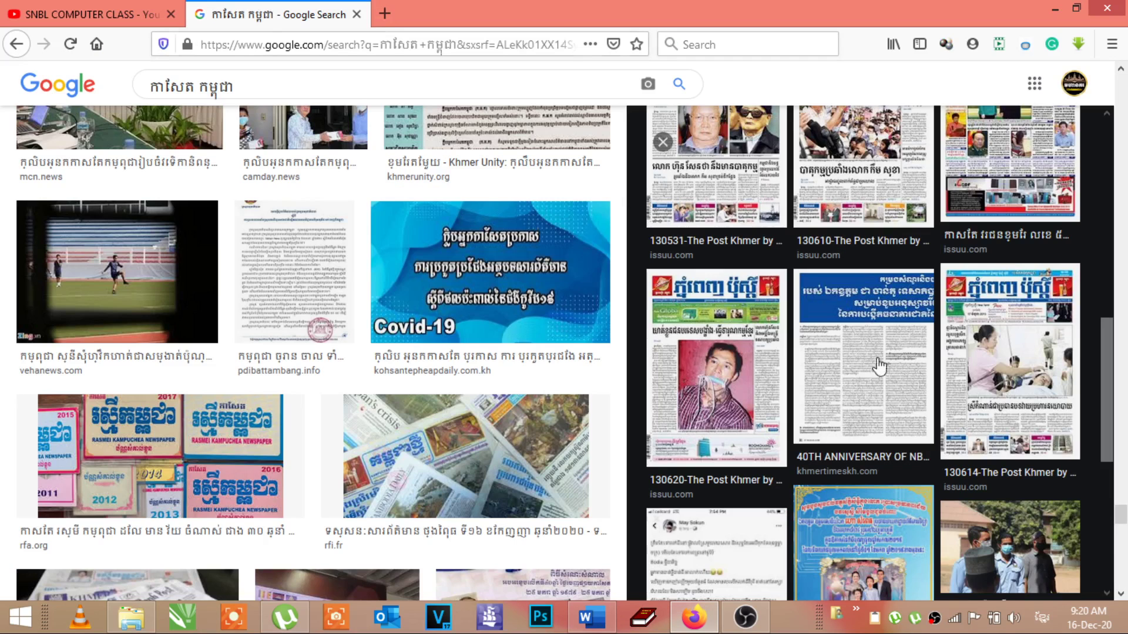
scroll(879, 367, down, 6)
scroll(875, 383, up, 10)
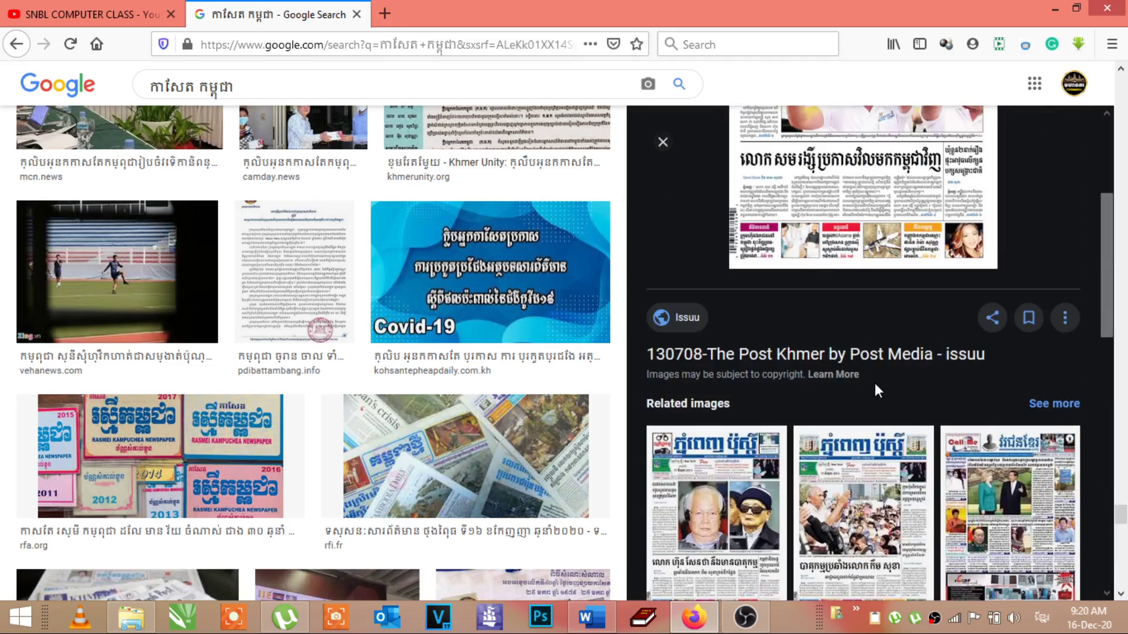
scroll(878, 329, down, 5)
scroll(882, 272, up, 5)
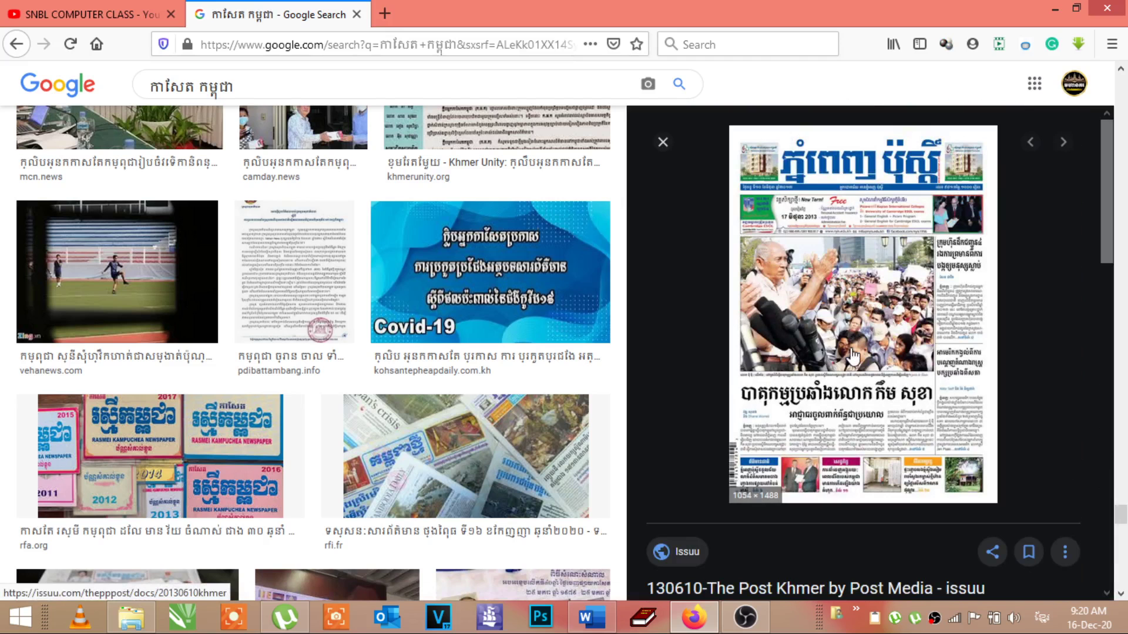
- Zoom the Google Images results to 120% and scroll down through them
key(ctrl+plus)
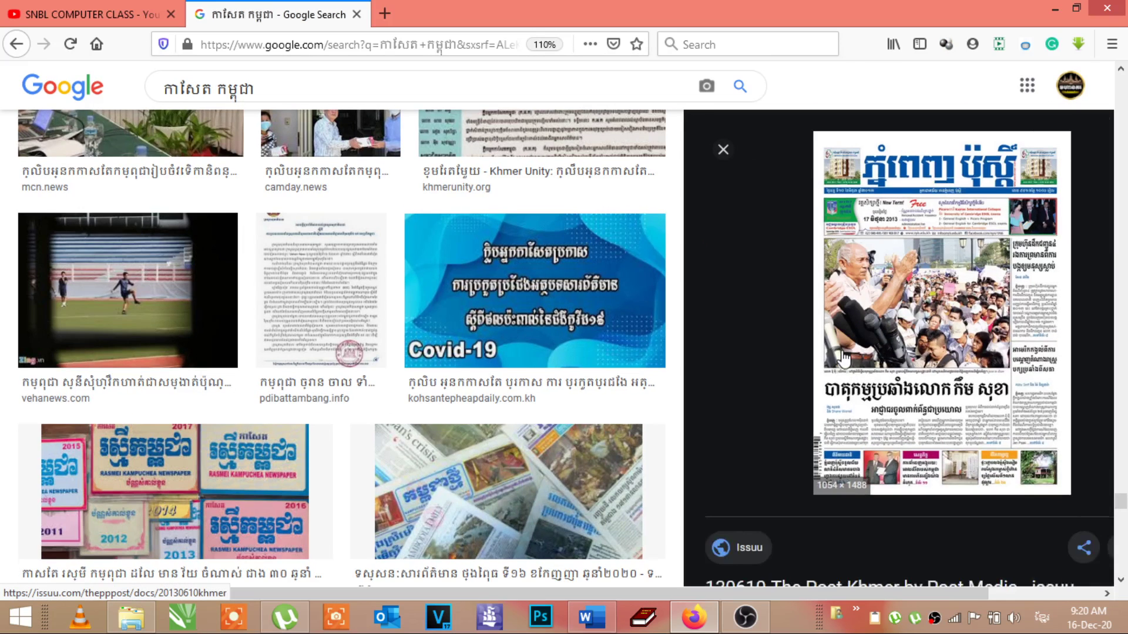
key(ctrl+plus)
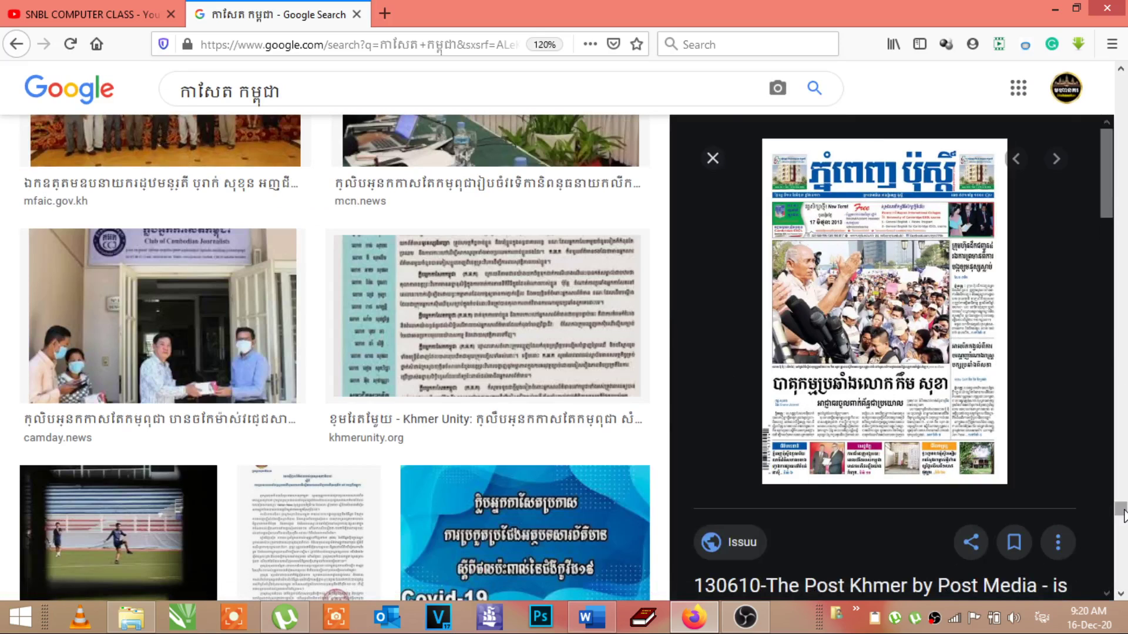
scroll(1123, 437, down, 4)
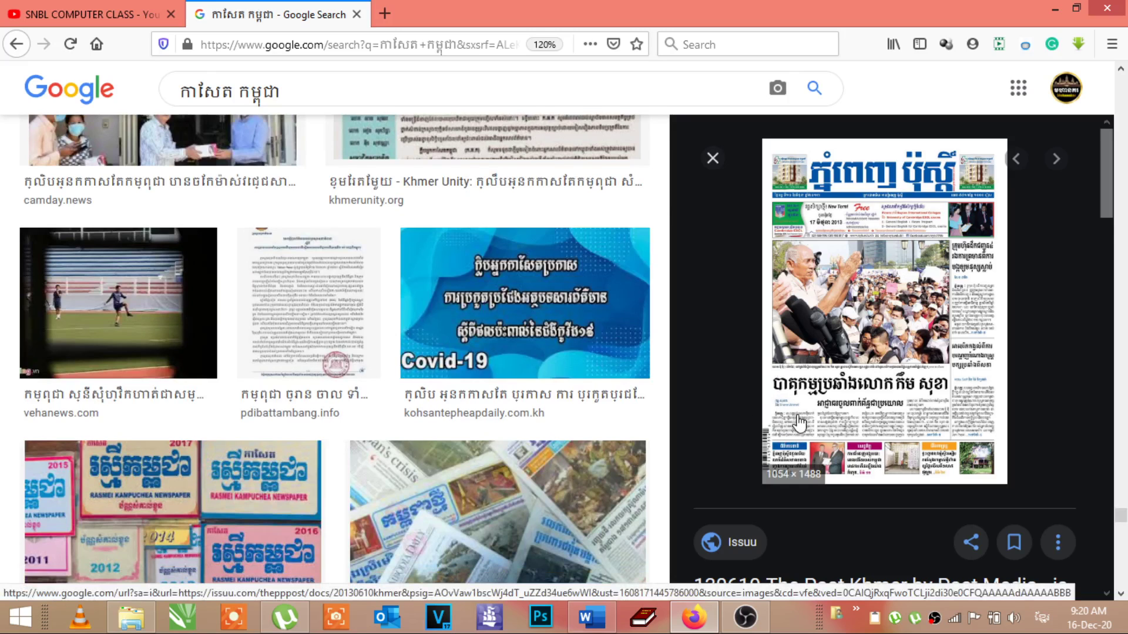
scroll(796, 422, down, 5)
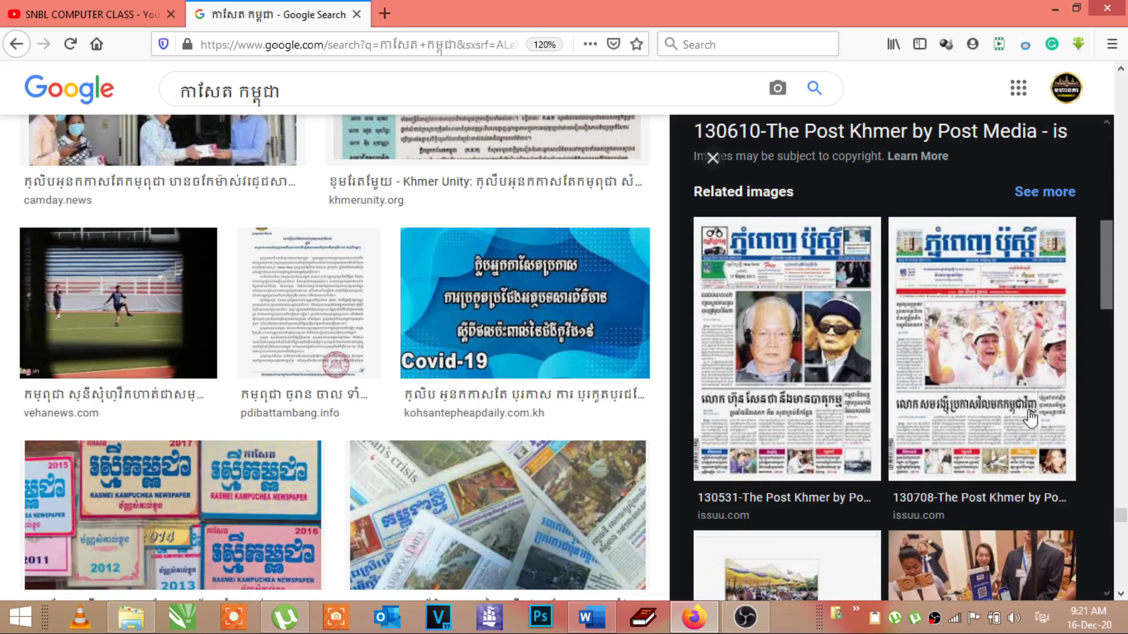
scroll(939, 397, down, 10)
- Scroll back up and switch to the SNBL COMPUTER CLASS YouTube tab
scroll(939, 397, up, 5)
scroll(938, 397, up, 5)
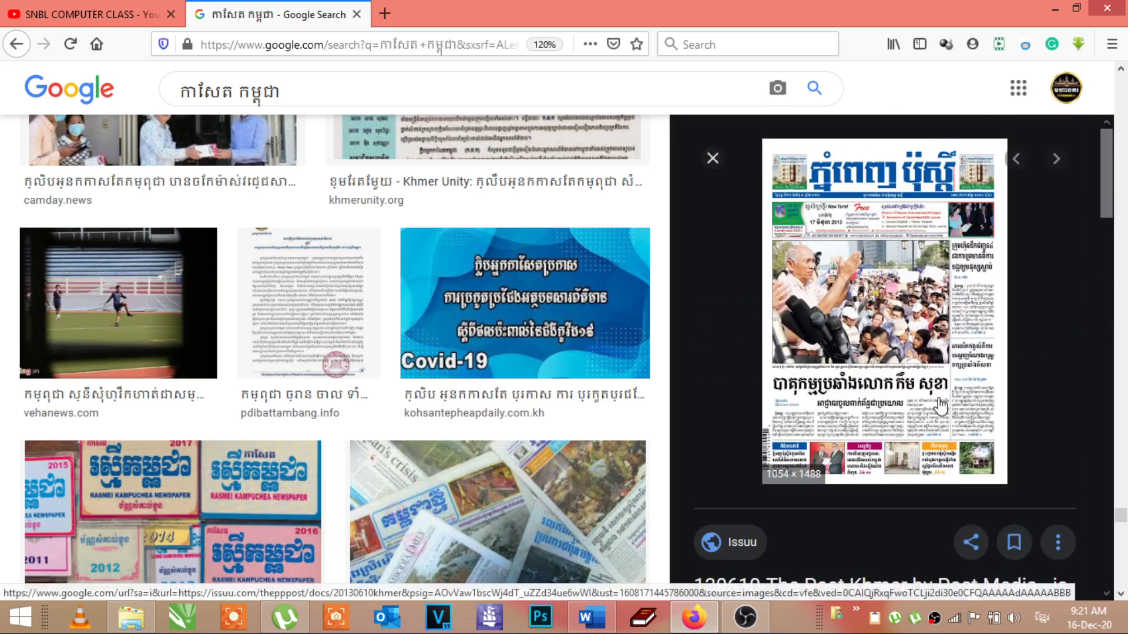
scroll(941, 405, down, 5)
scroll(941, 405, up, 5)
click(118, 7)
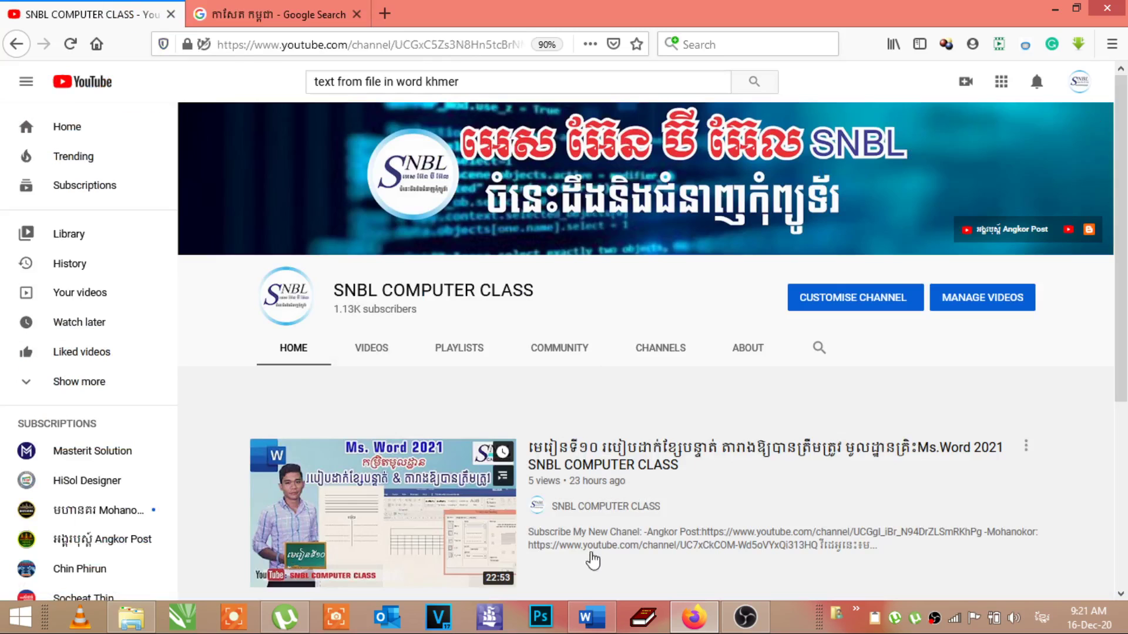
- In the blank Word document, insert the text of Mon.docx from the Newspaper folder
click(592, 614)
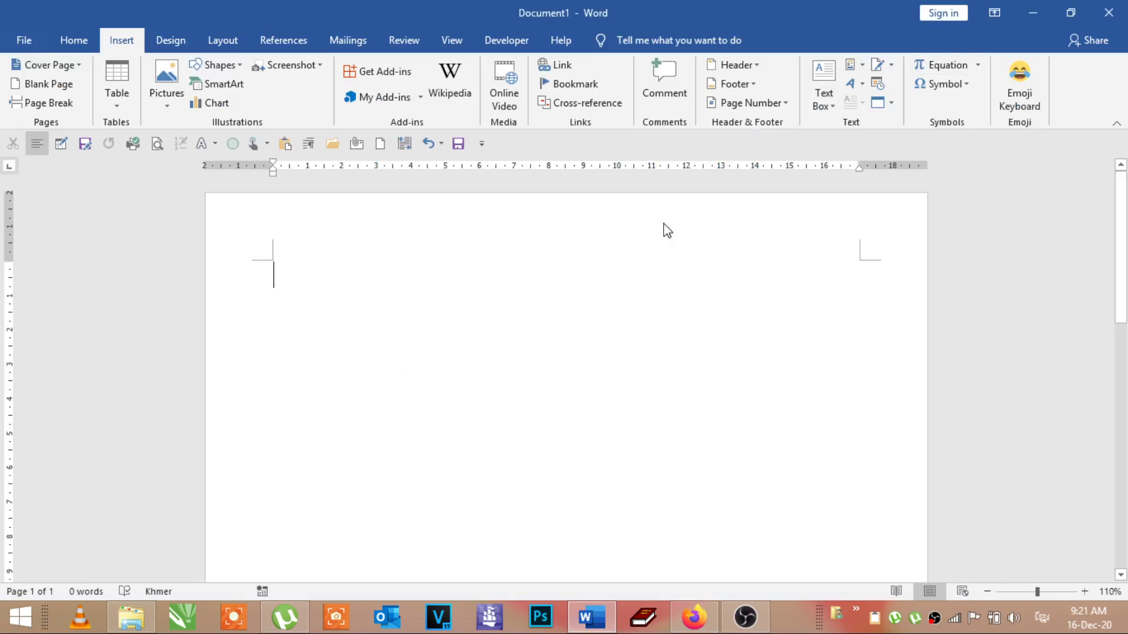
click(891, 104)
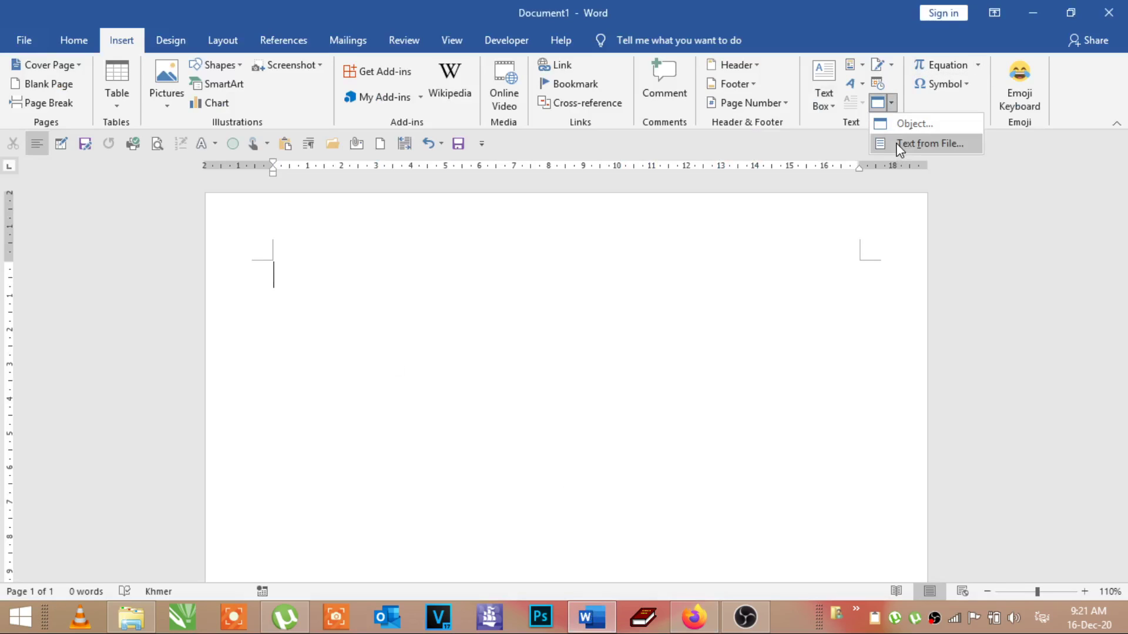
click(899, 143)
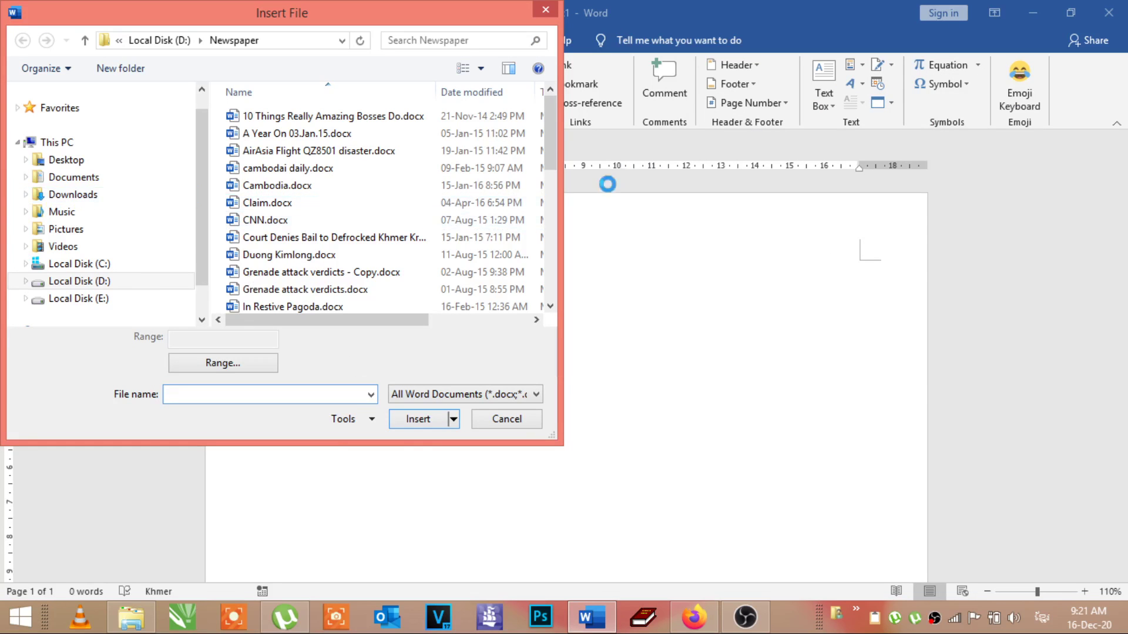
drag(553, 146, 552, 186)
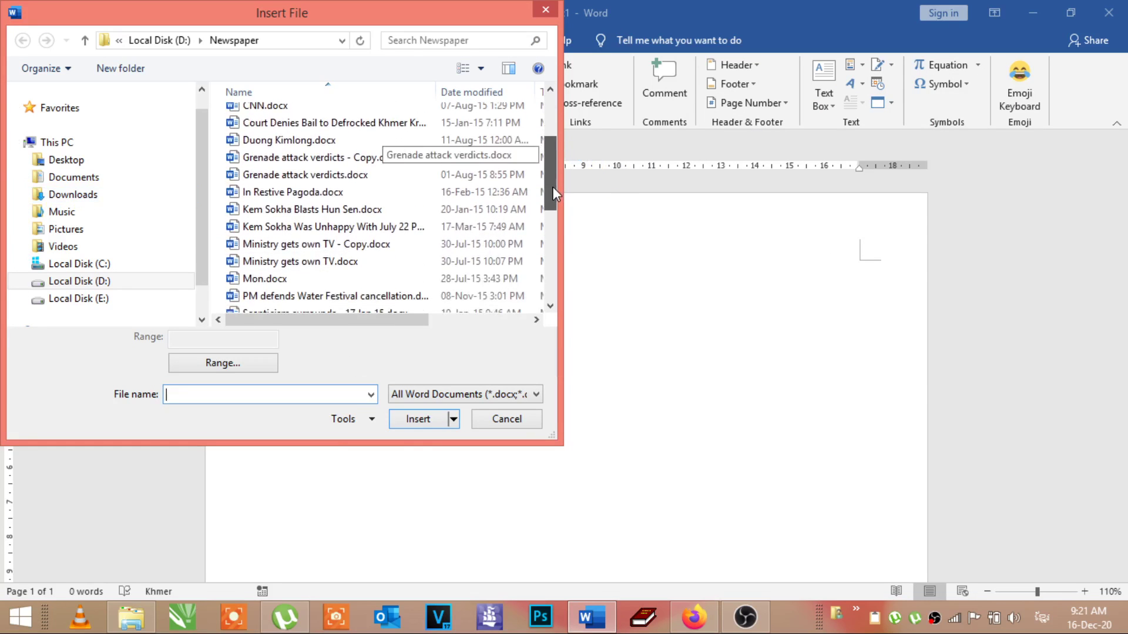
double_click(256, 282)
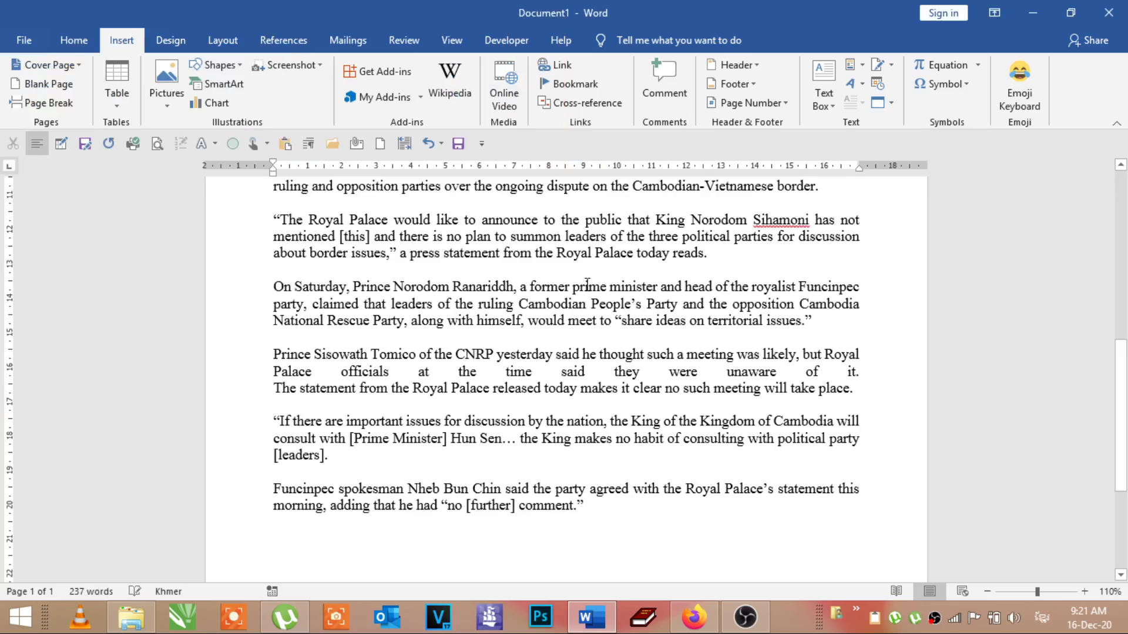
- Set the photo's text wrapping to Top and Bottom
drag(1122, 384, 1122, 215)
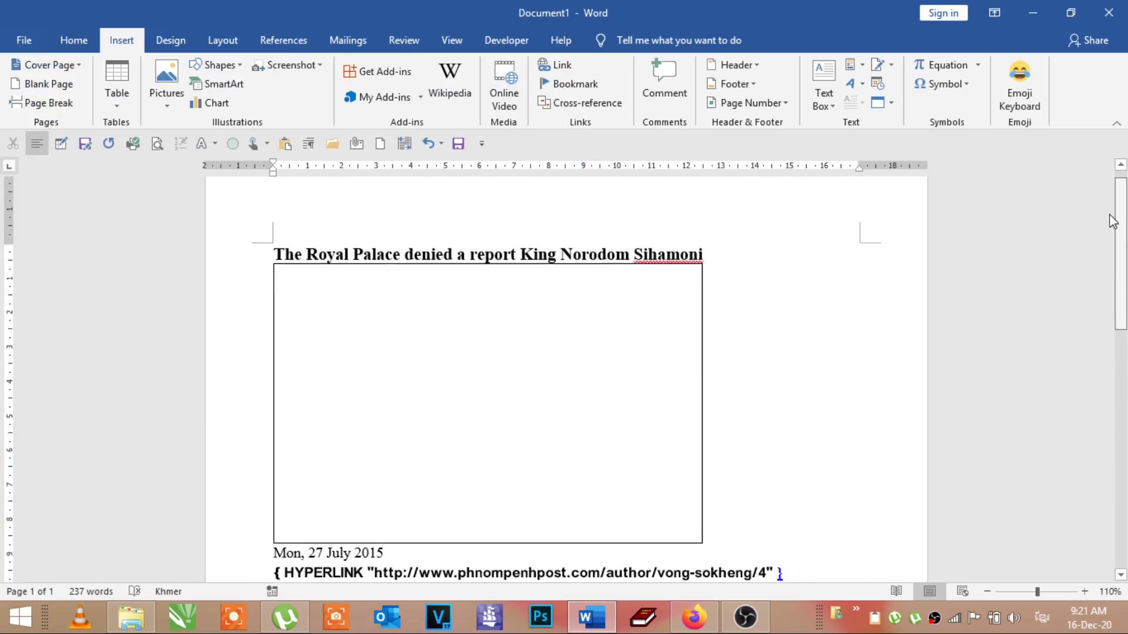
click(554, 433)
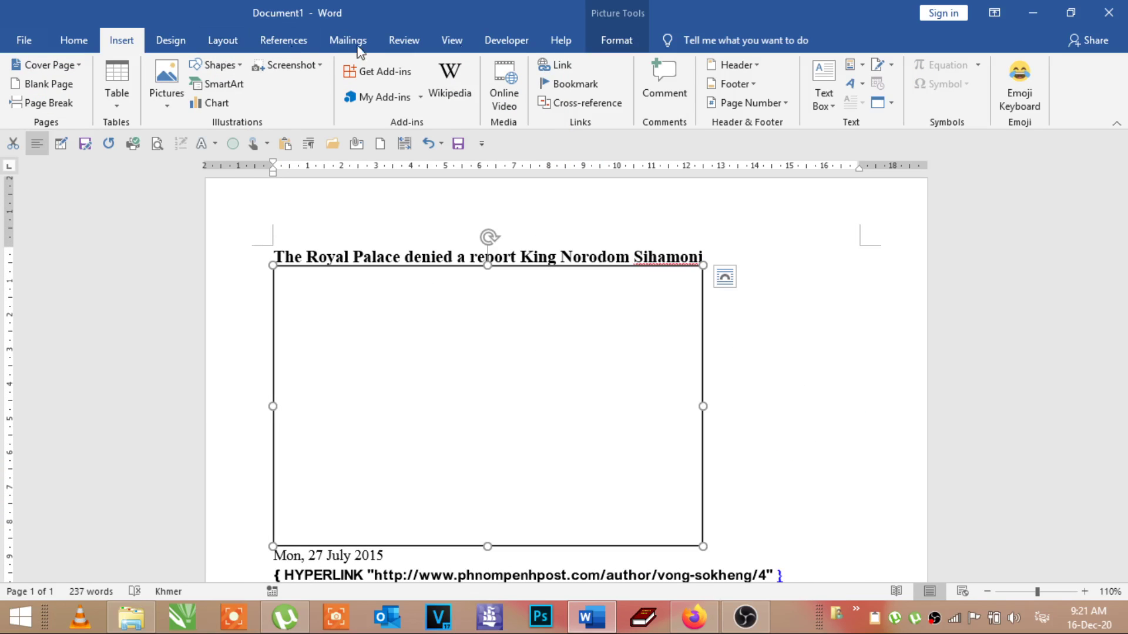
click(616, 40)
click(745, 83)
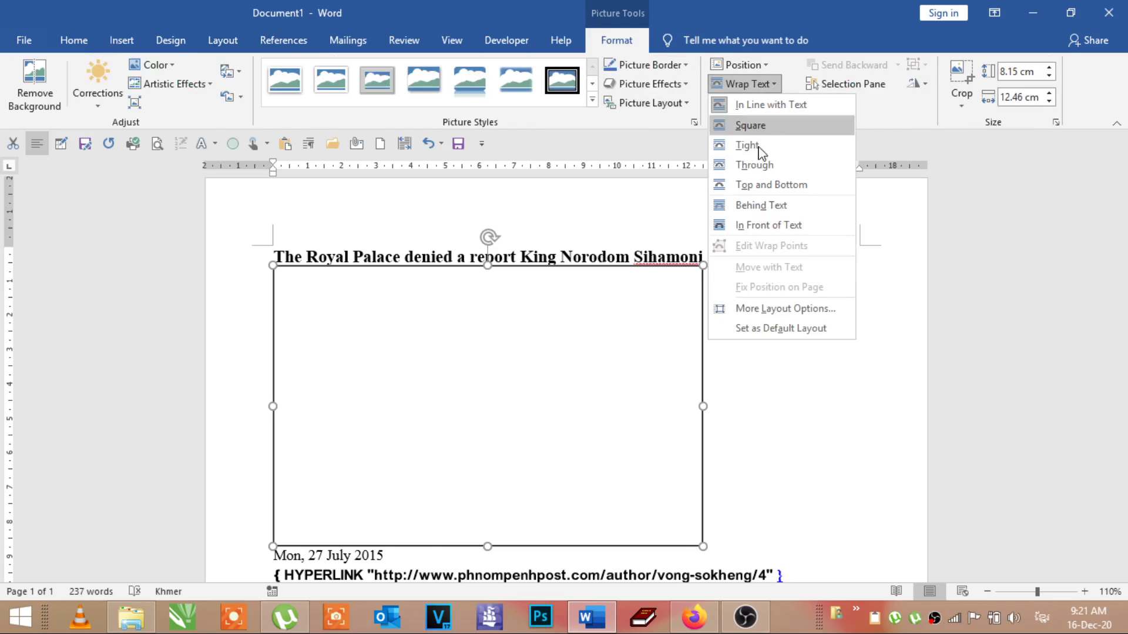
click(754, 187)
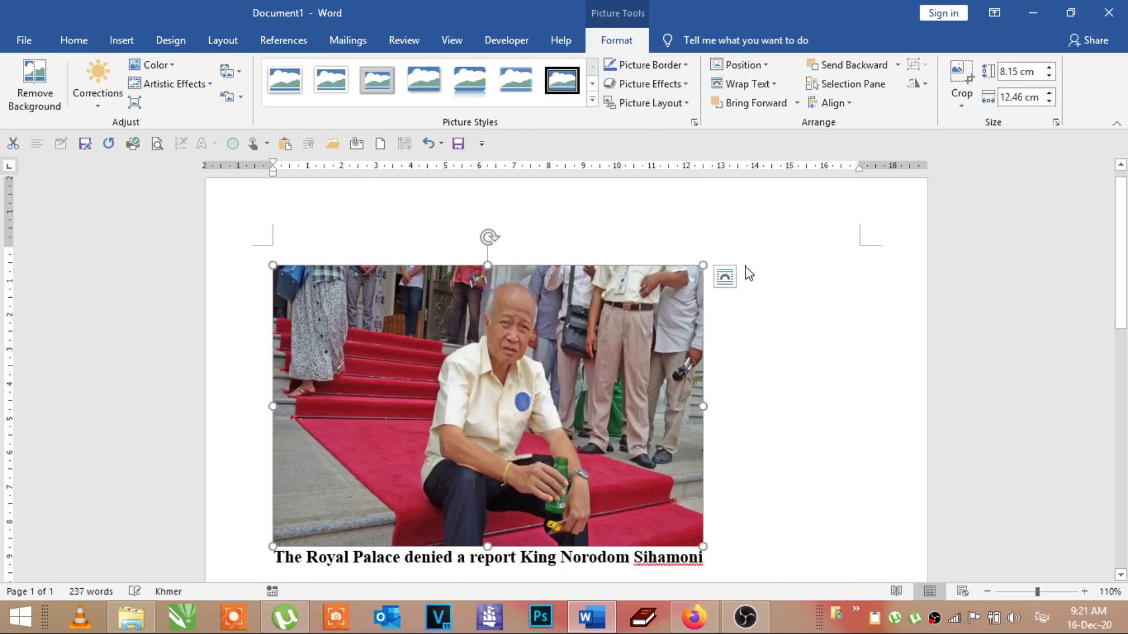
scroll(1122, 306, down, 3)
scroll(1122, 305, up, 1)
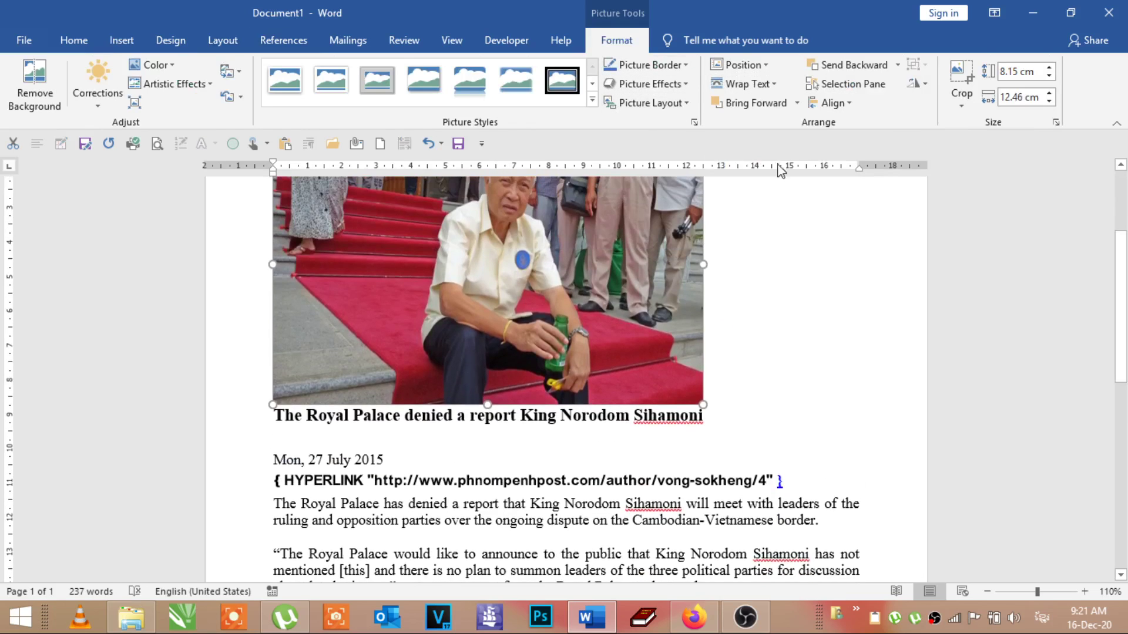
- Recheck the photo's wrapping choices without changing them, then reselect the photo
click(742, 87)
click(1026, 280)
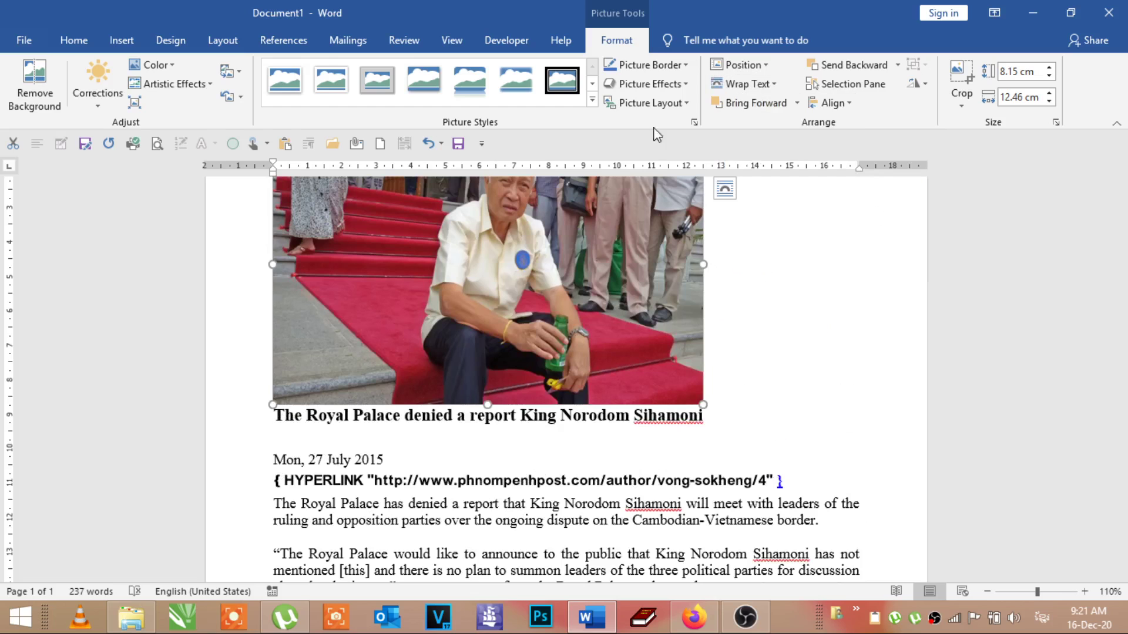
click(808, 353)
click(624, 319)
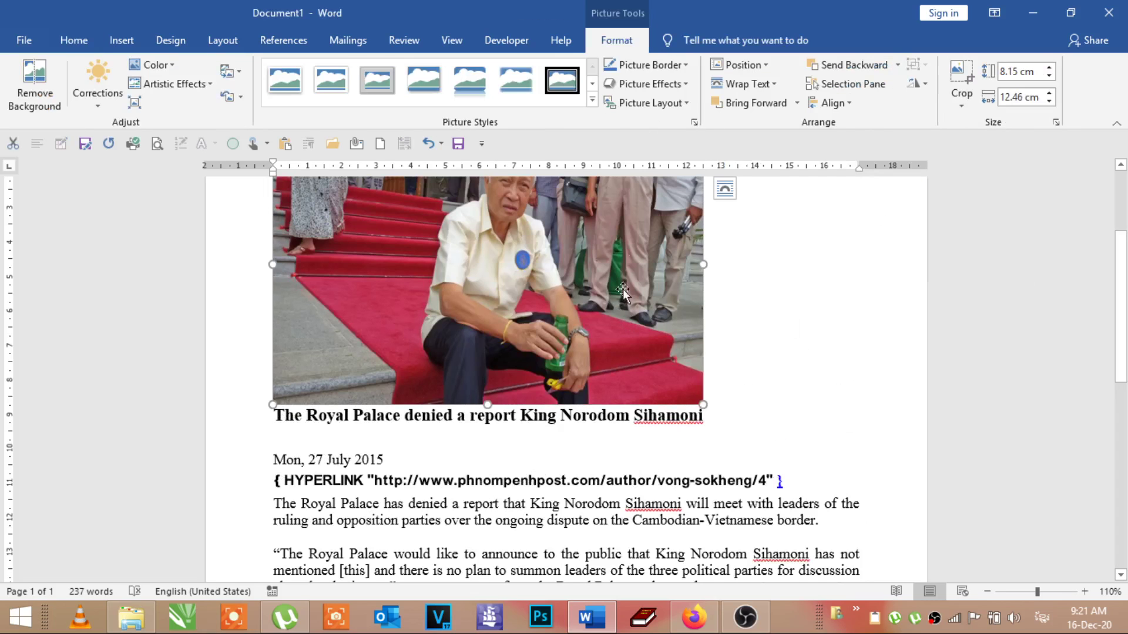
click(808, 305)
mouse_move(1123, 267)
mouse_down()
mouse_move(1108, 320)
mouse_move(1104, 303)
mouse_up()
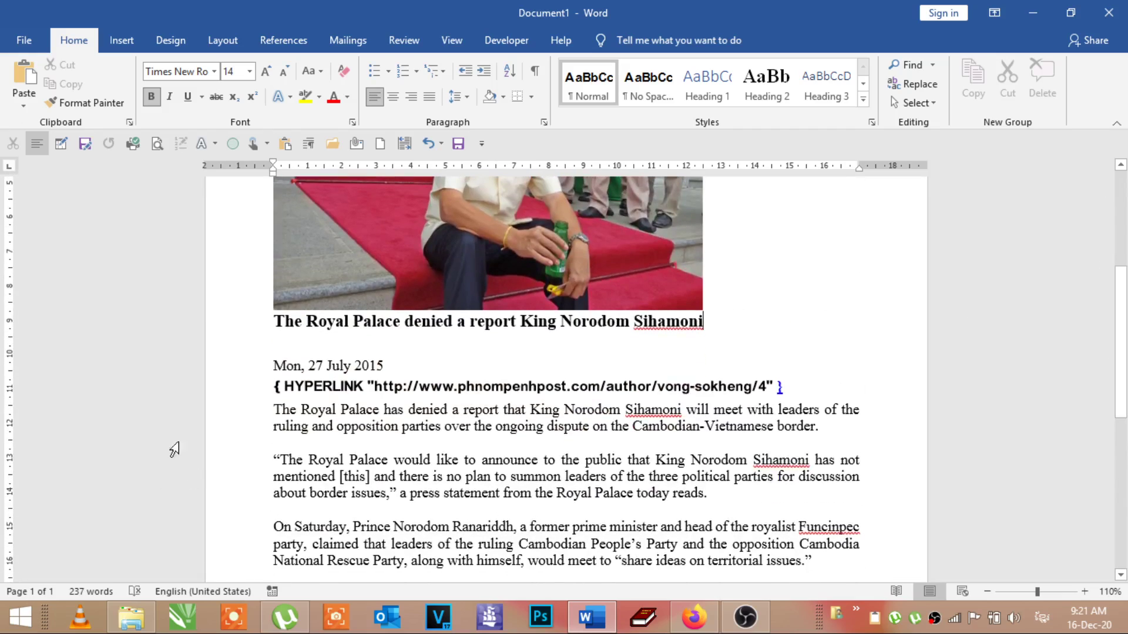
- Place the cursor before the article's opening word 'The' for drop-cap work
click(276, 386)
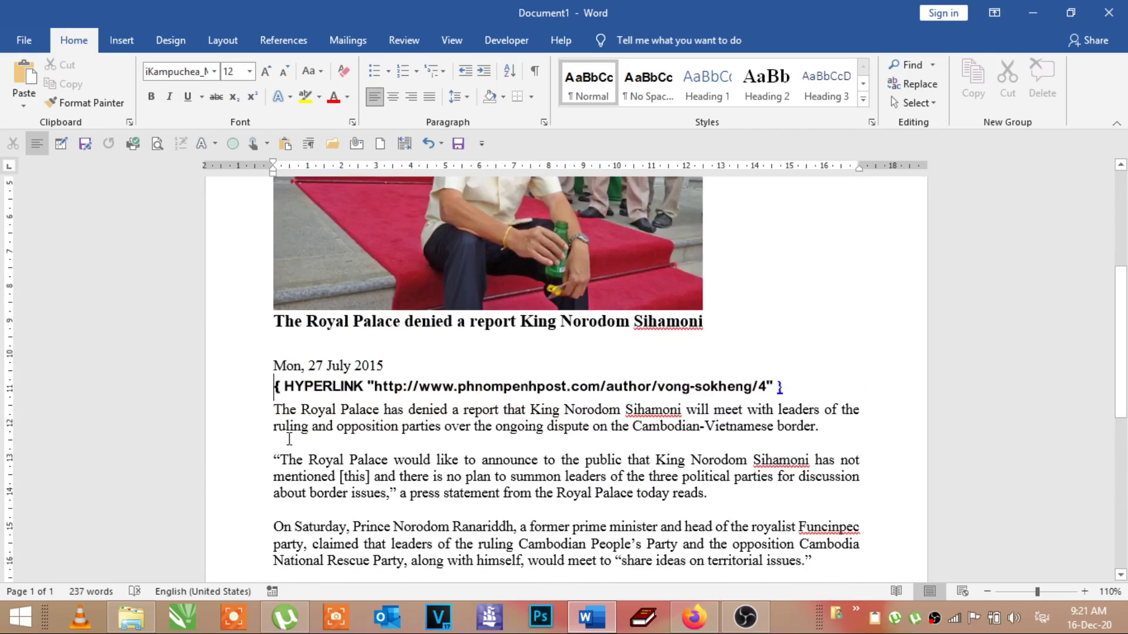
click(283, 411)
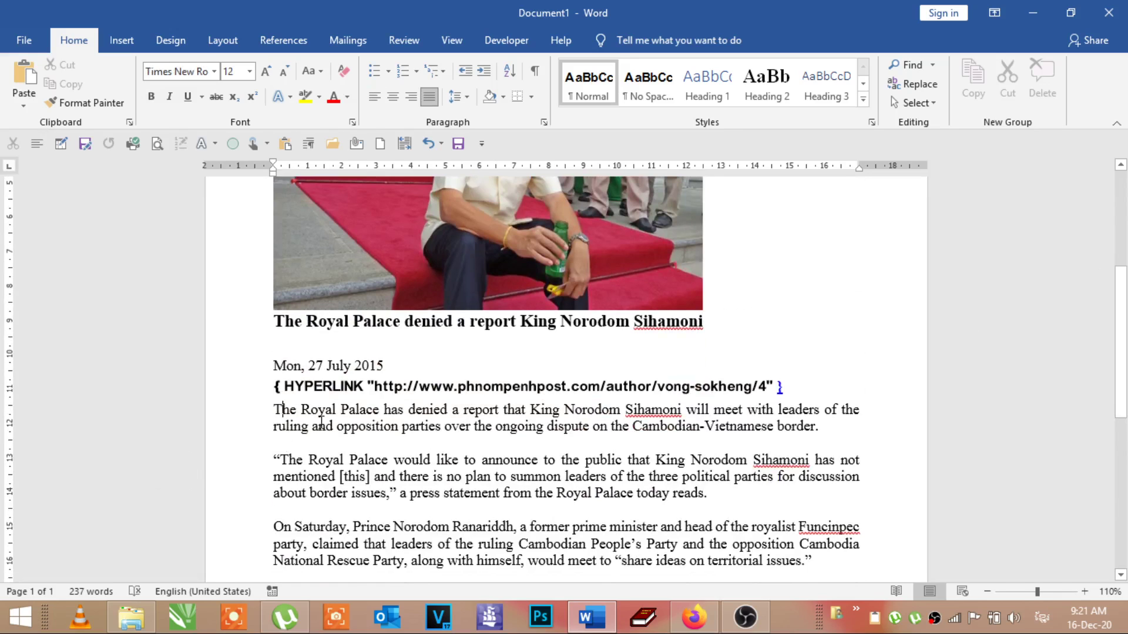
ctrl+scroll(322, 422, up, 4)
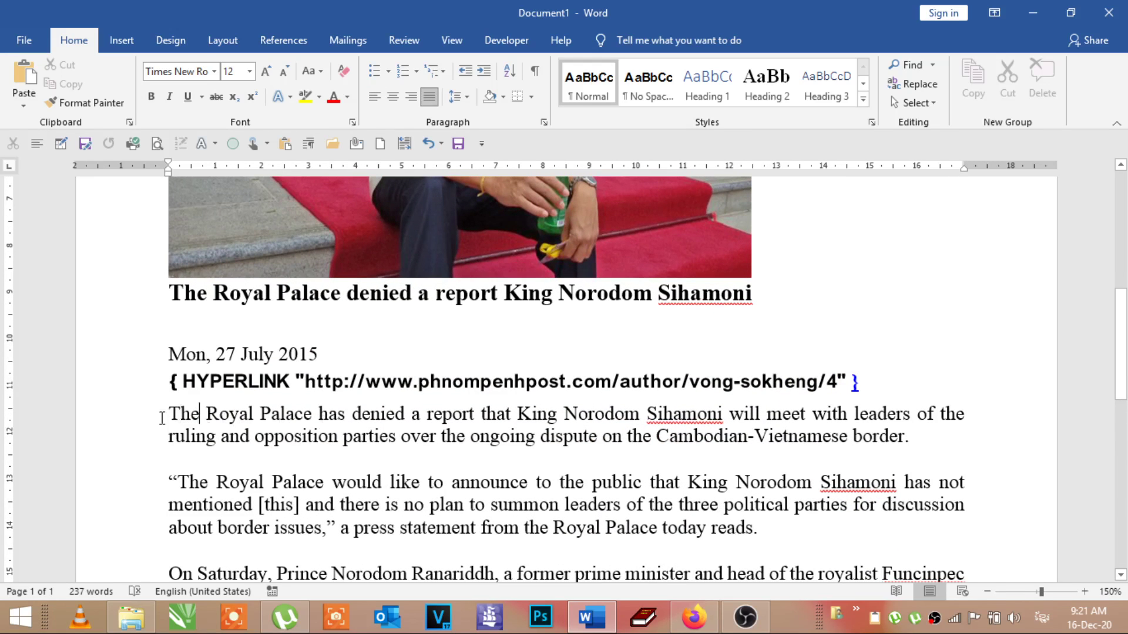
drag(168, 418, 184, 421)
key(Left)
drag(169, 413, 178, 414)
click(183, 417)
click(122, 40)
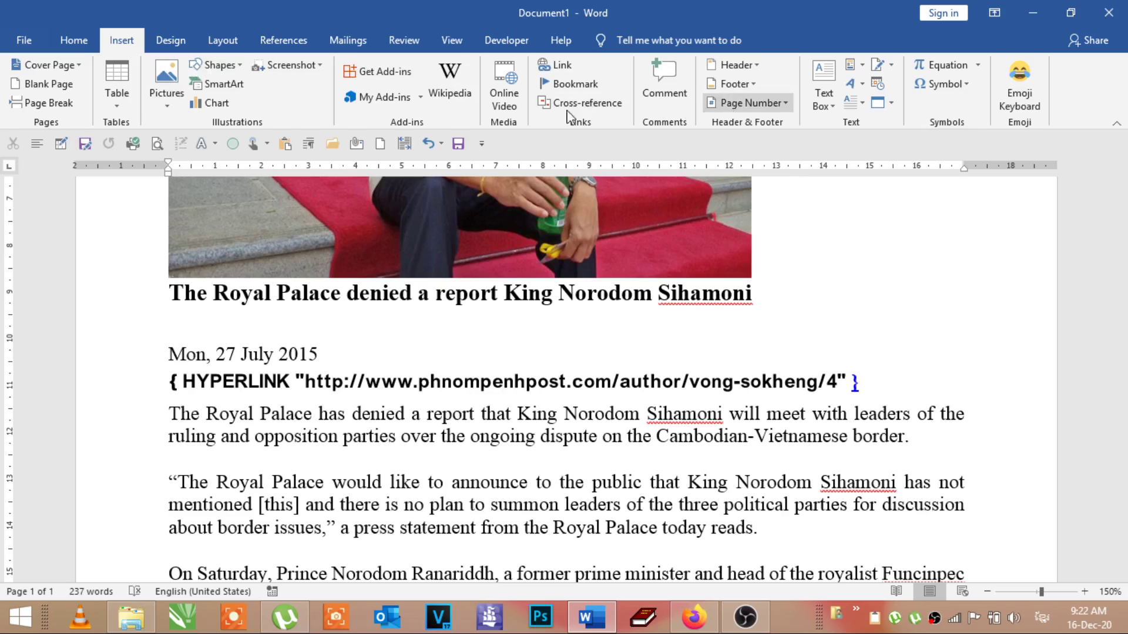
click(864, 105)
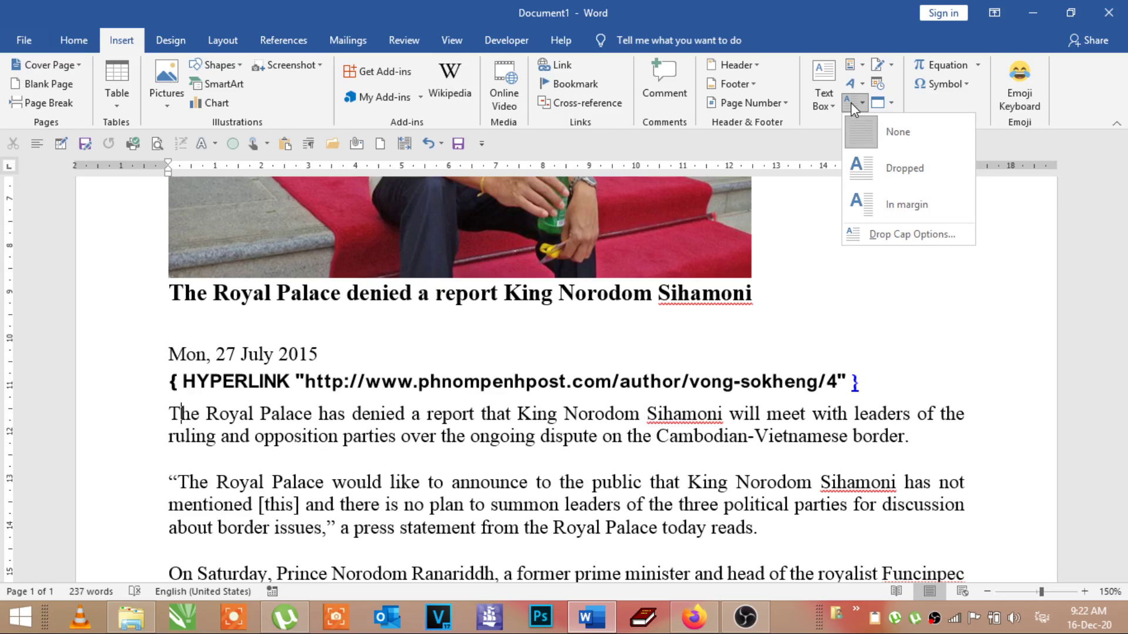
click(854, 109)
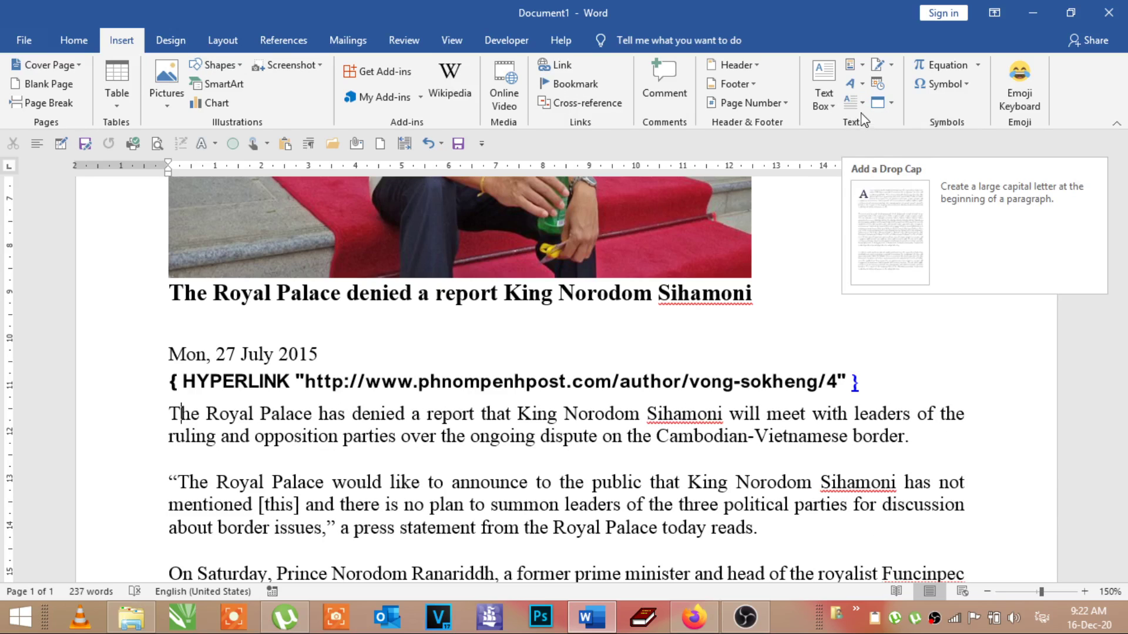
click(862, 104)
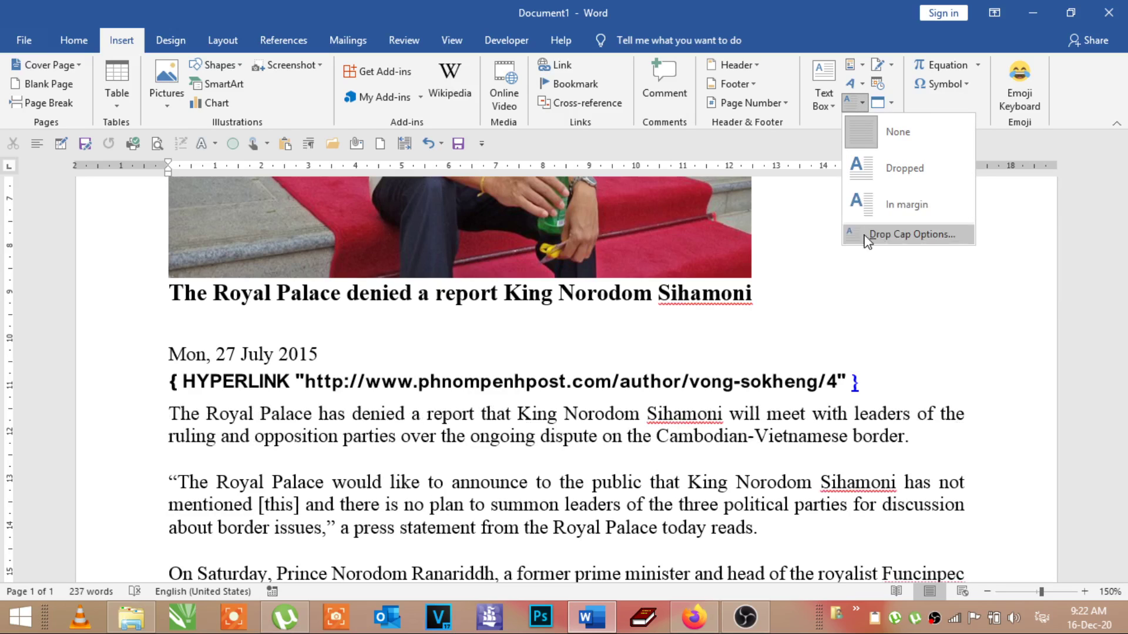
click(216, 459)
drag(202, 420, 172, 417)
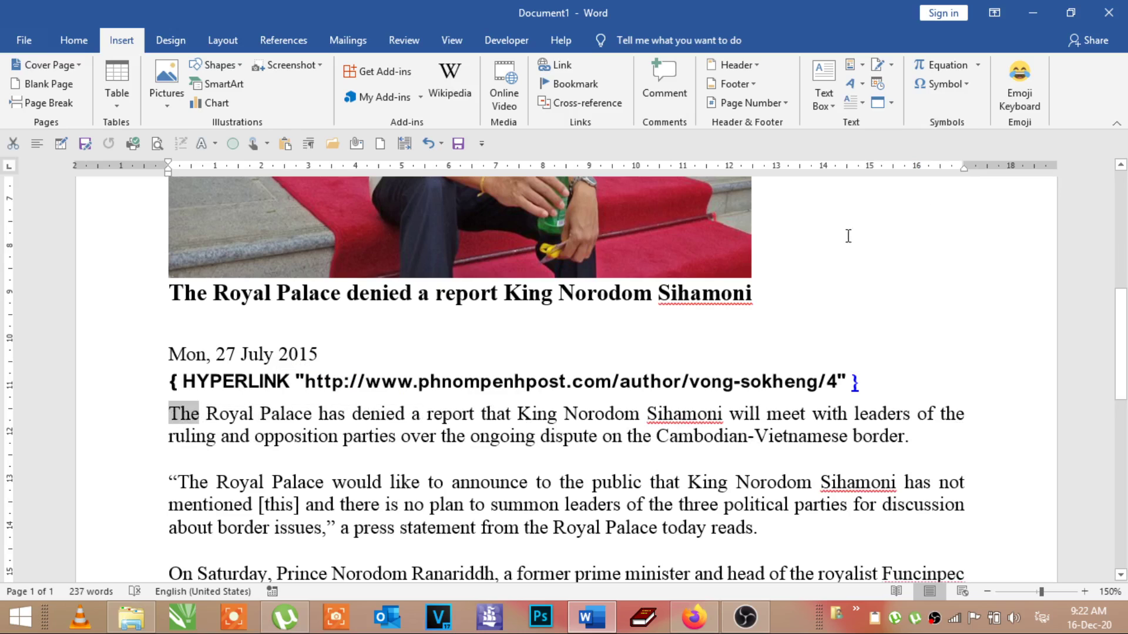
click(853, 103)
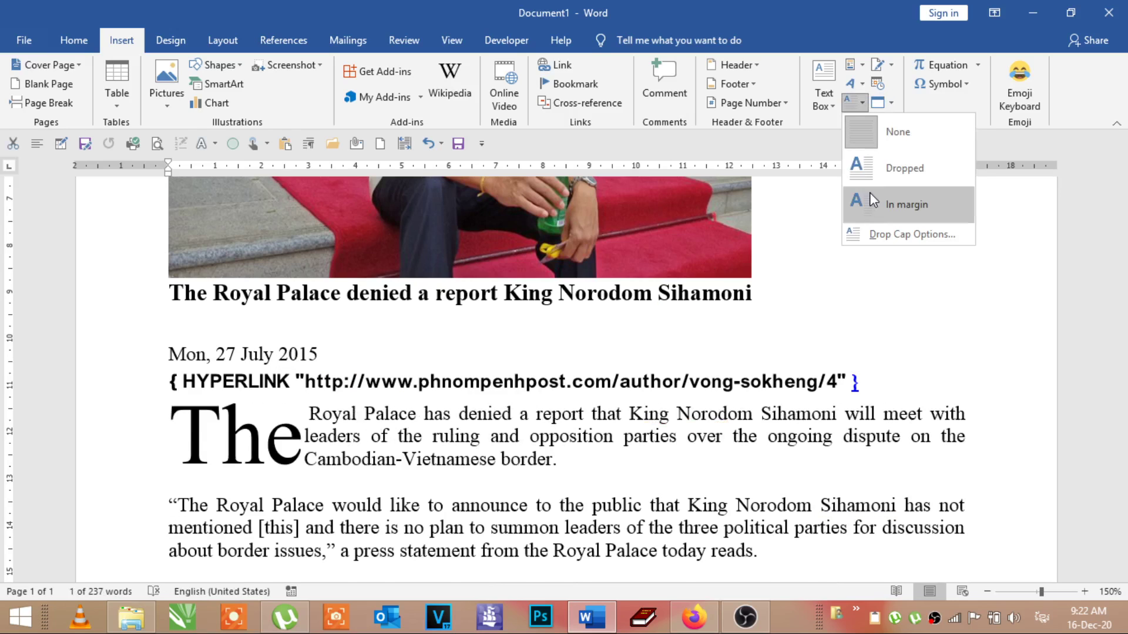
key(Escape)
drag(257, 405, 150, 406)
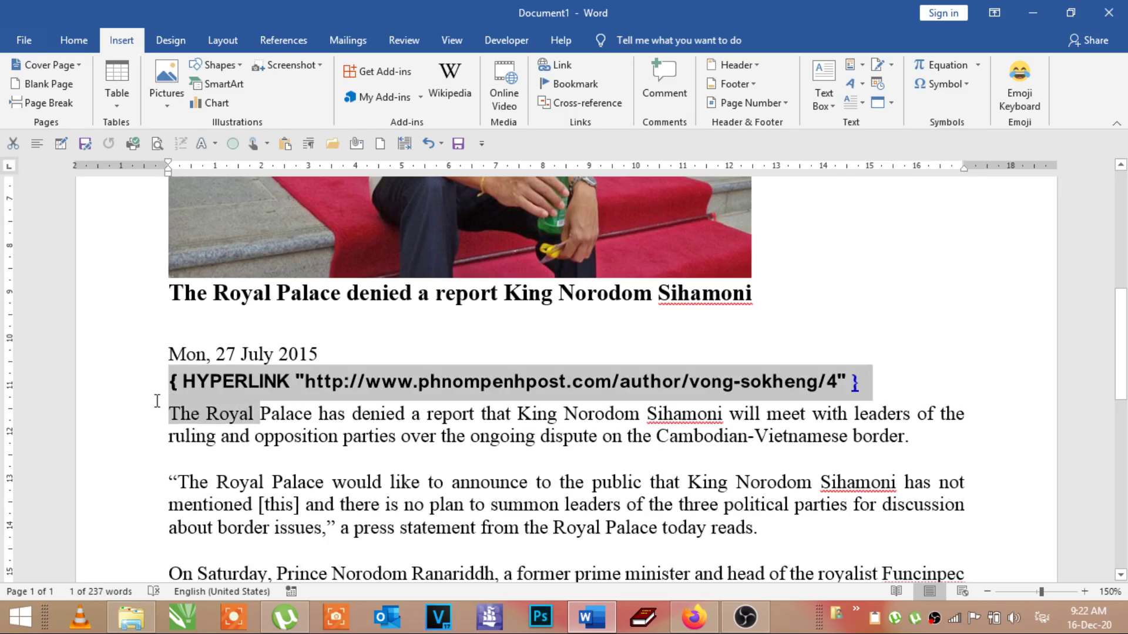
click(858, 103)
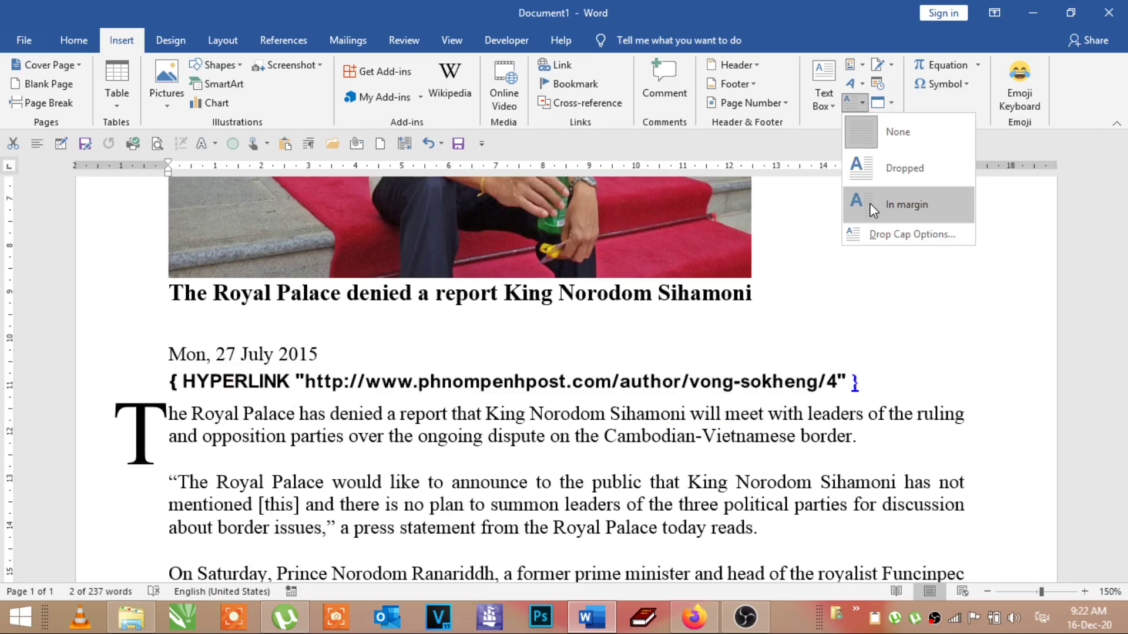
key(Escape)
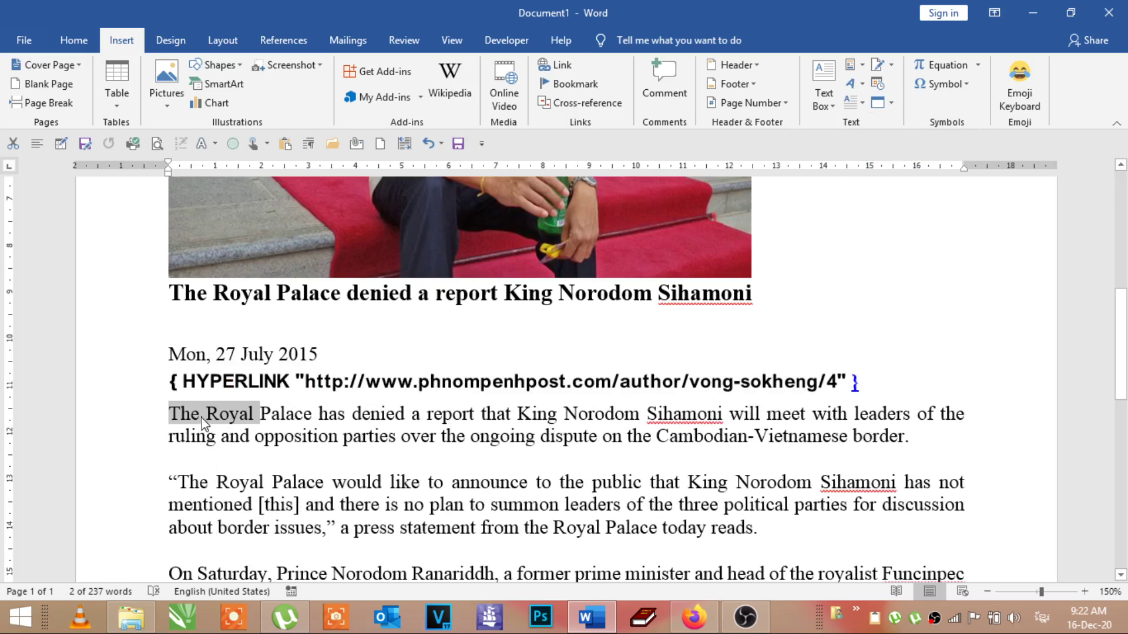
click(203, 422)
double_click(183, 414)
click(198, 427)
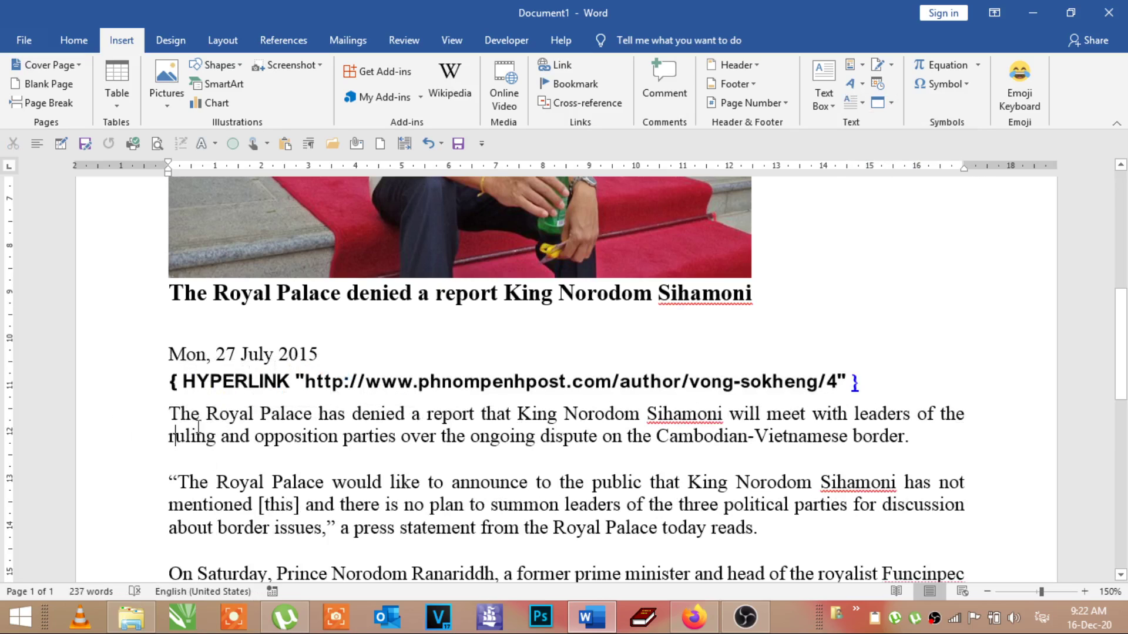
double_click(179, 414)
click(171, 415)
click(170, 415)
drag(171, 414, 187, 415)
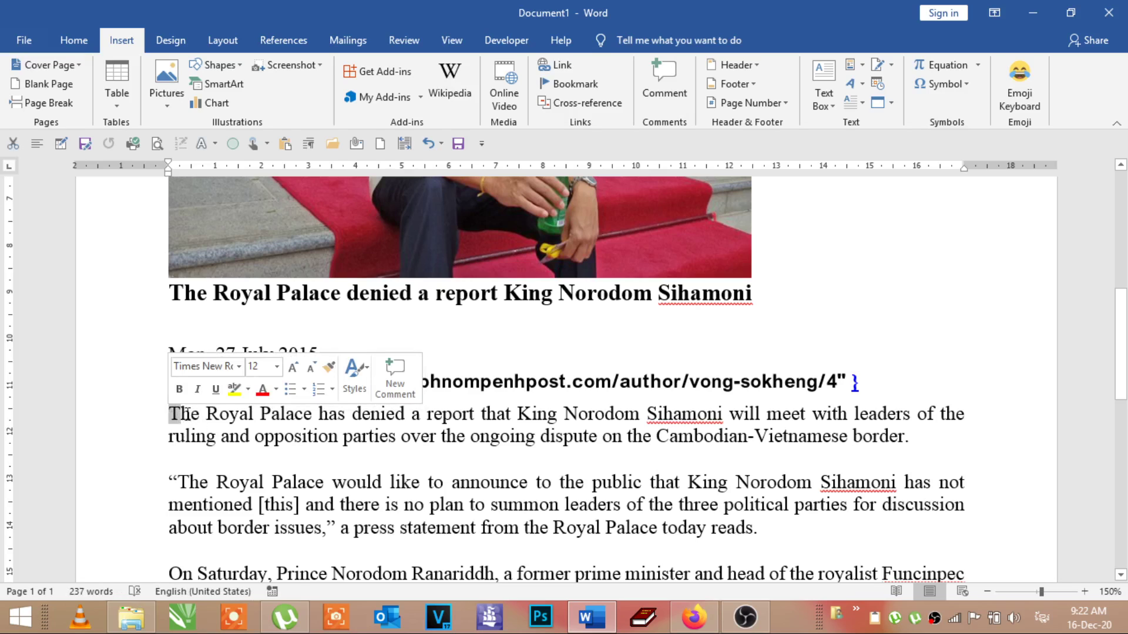
double_click(187, 414)
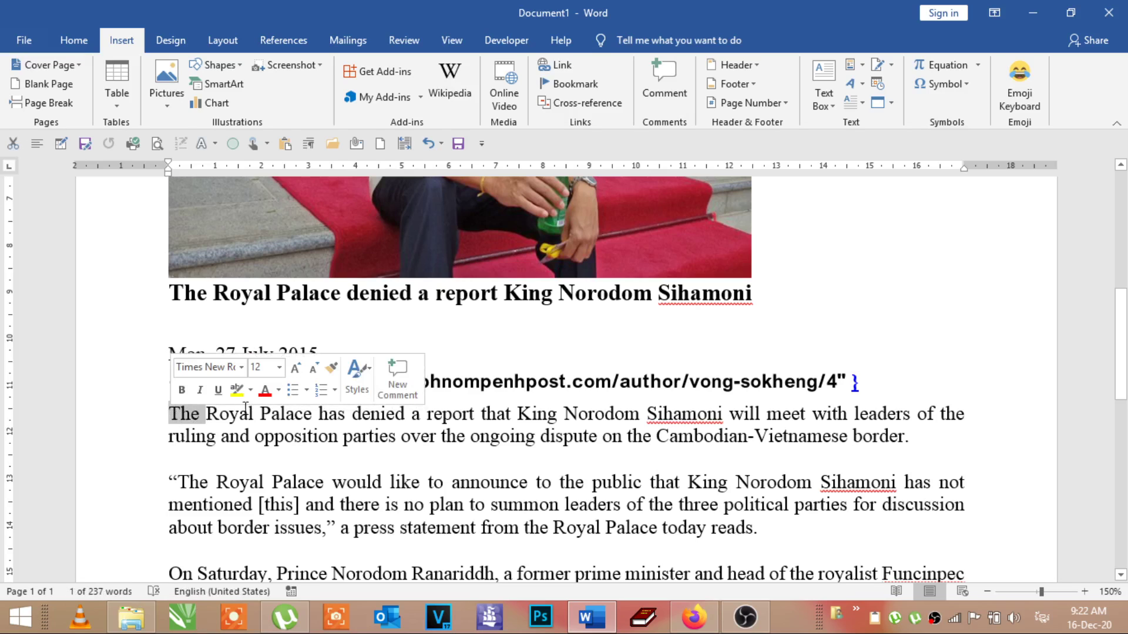
click(181, 414)
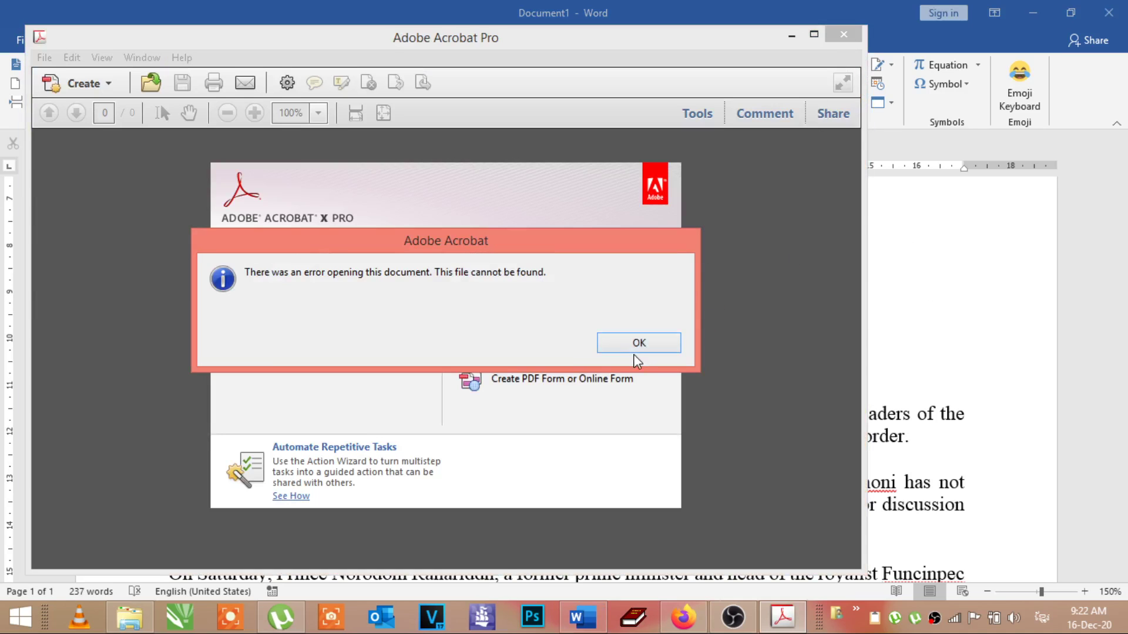
key(Return)
click(850, 35)
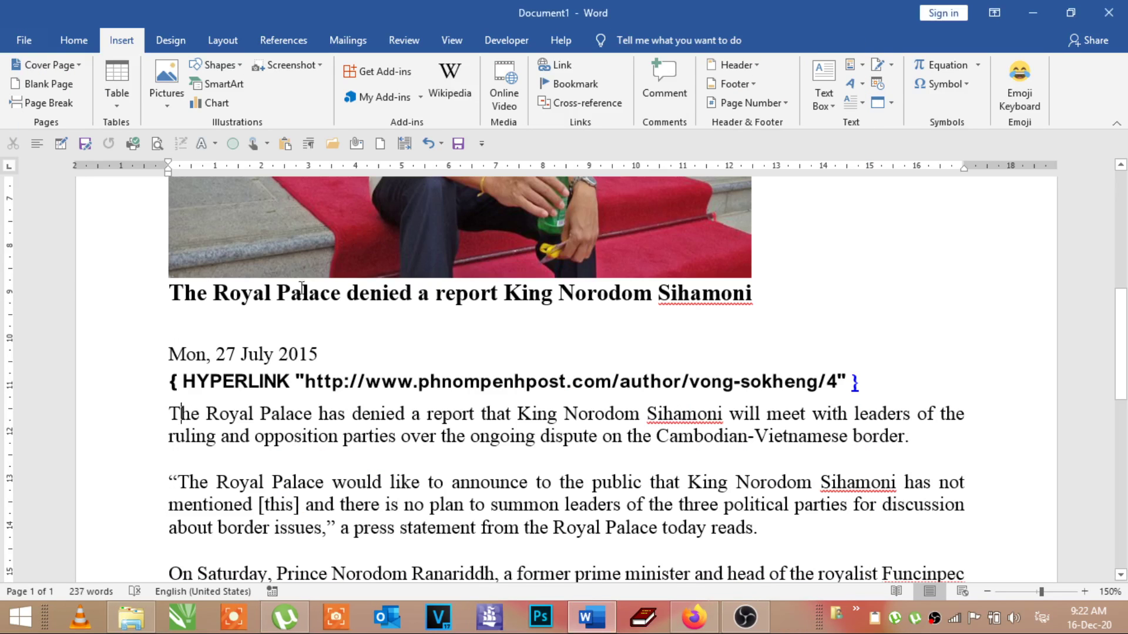
- Select 'The' and configure a Dropped cap in Yu Mincho Light, 5 lines, 0.4 cm from text
double_click(185, 413)
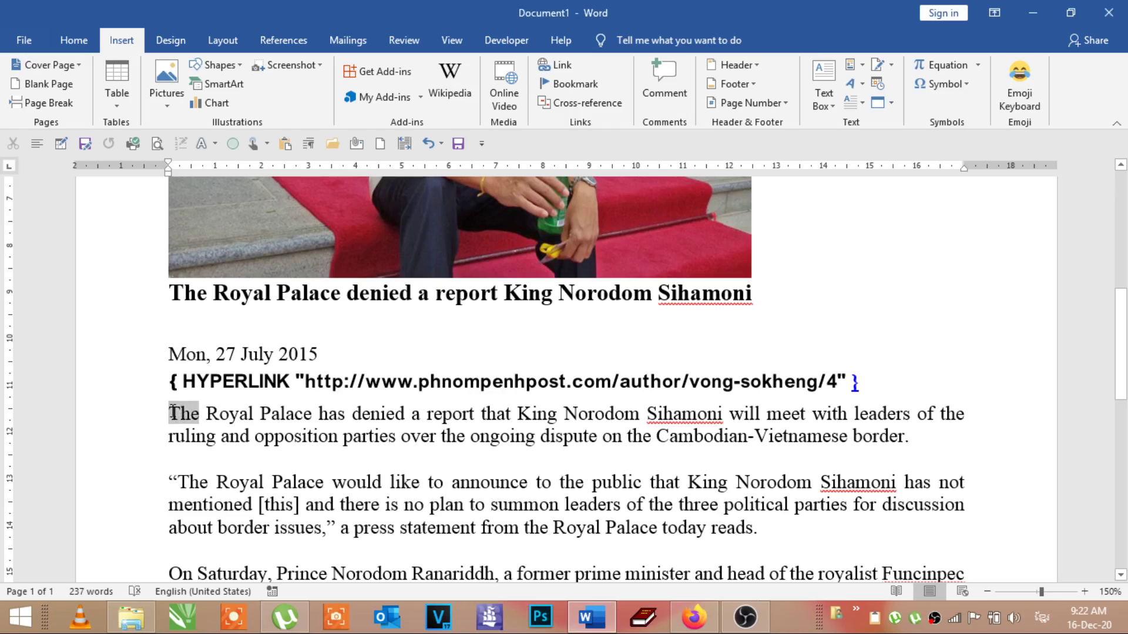
click(862, 103)
click(879, 235)
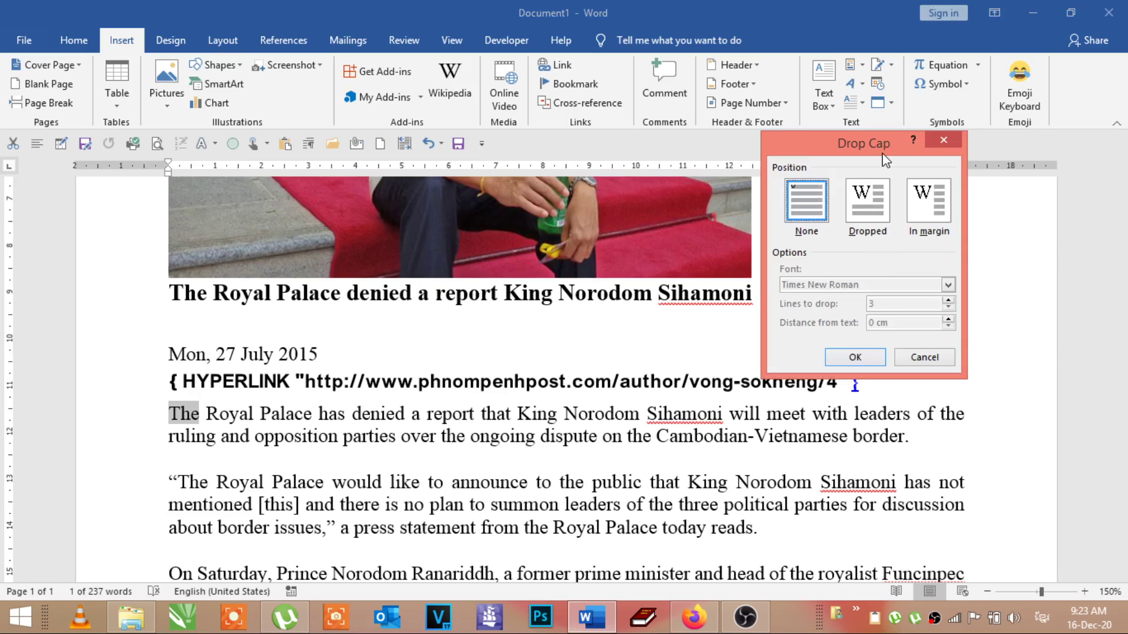
drag(880, 159, 882, 155)
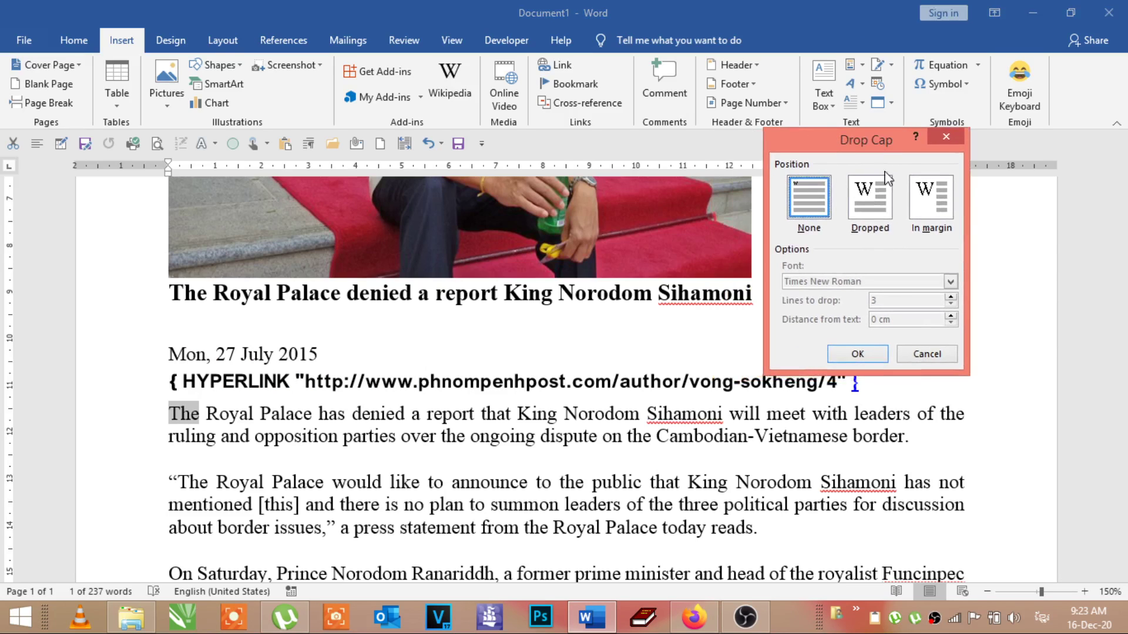
click(878, 220)
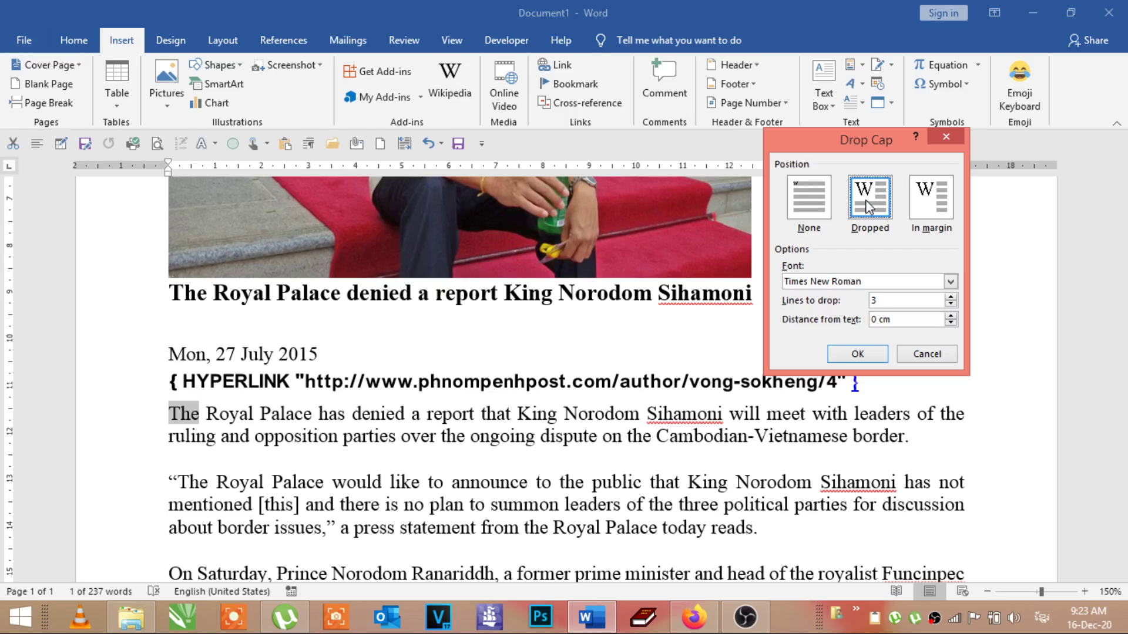
click(951, 282)
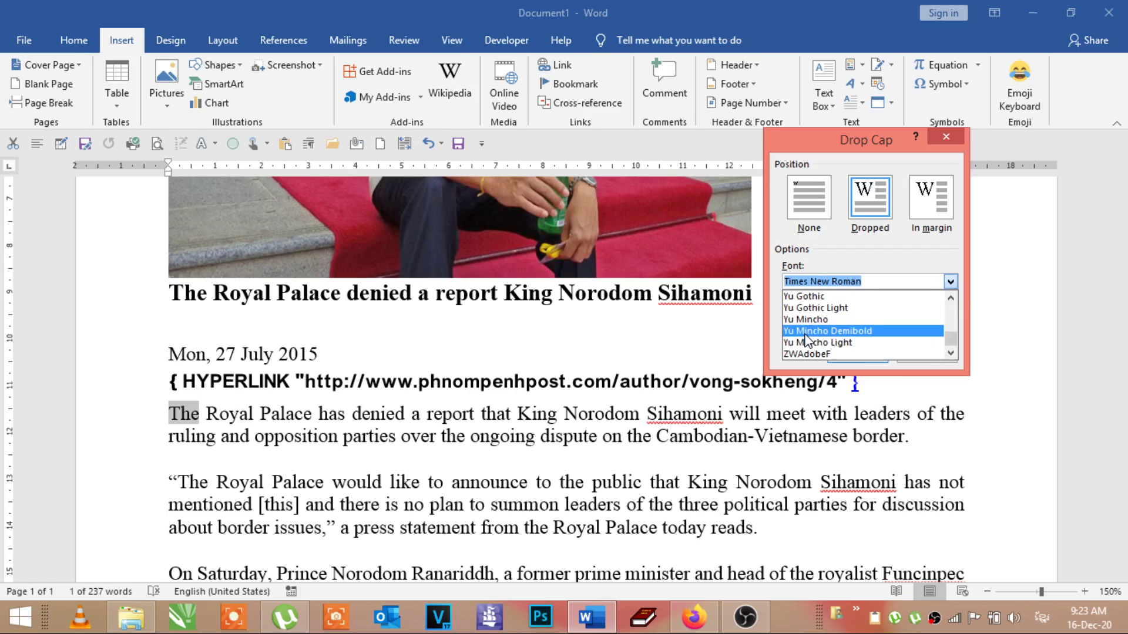
click(810, 343)
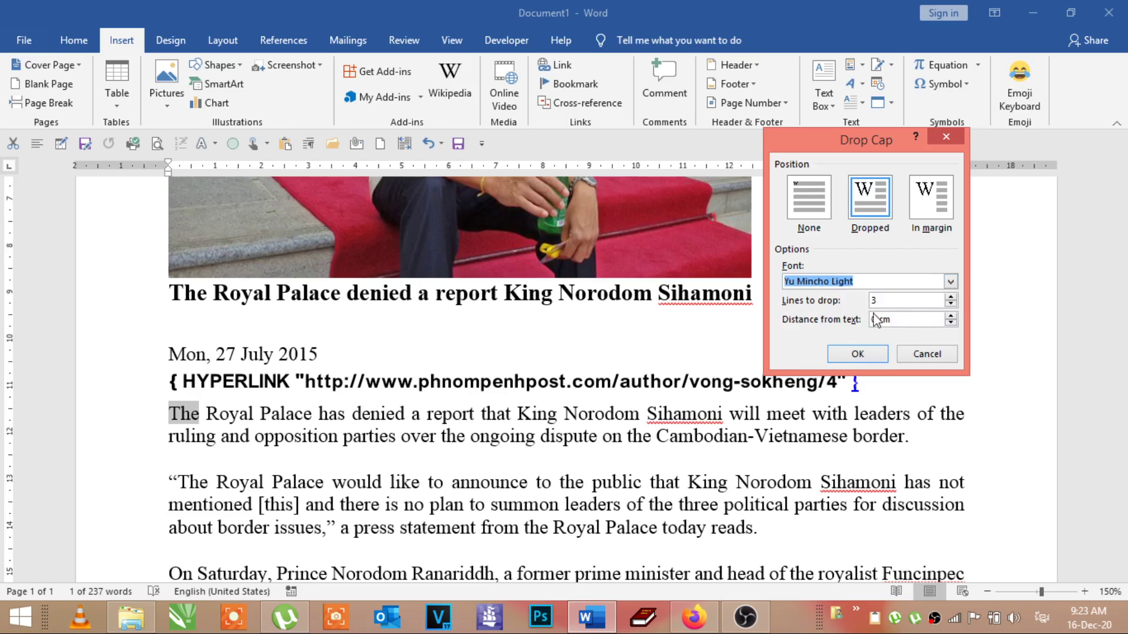
click(950, 297)
click(950, 297)
click(951, 316)
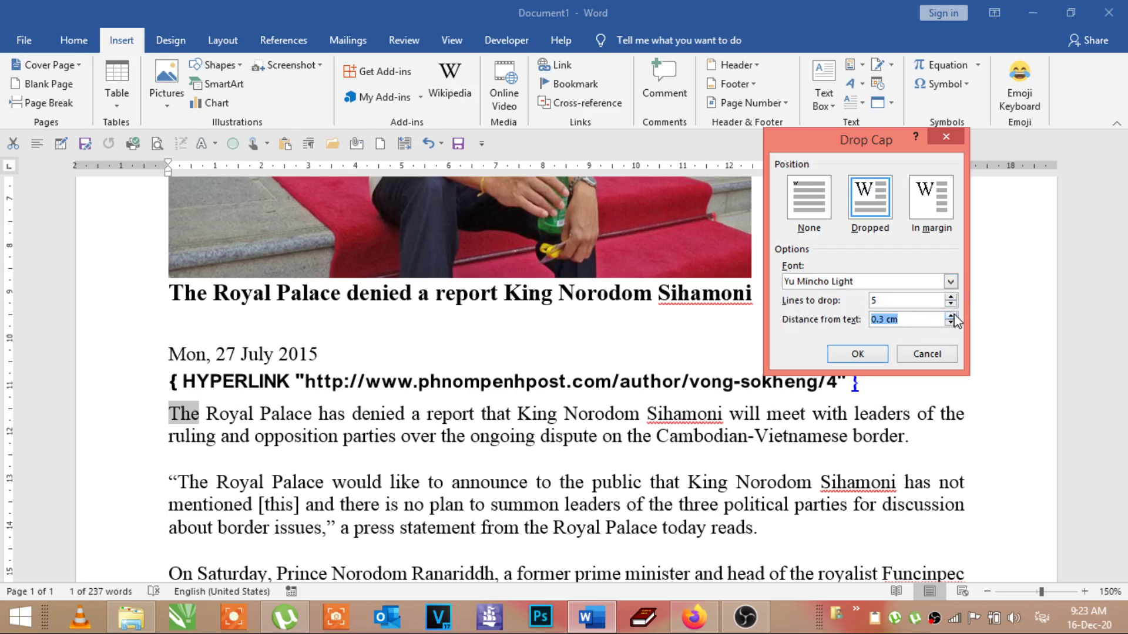
click(951, 316)
- Apply the drop cap, then change it to 3 lines deep with 1 cm distance from text
click(855, 356)
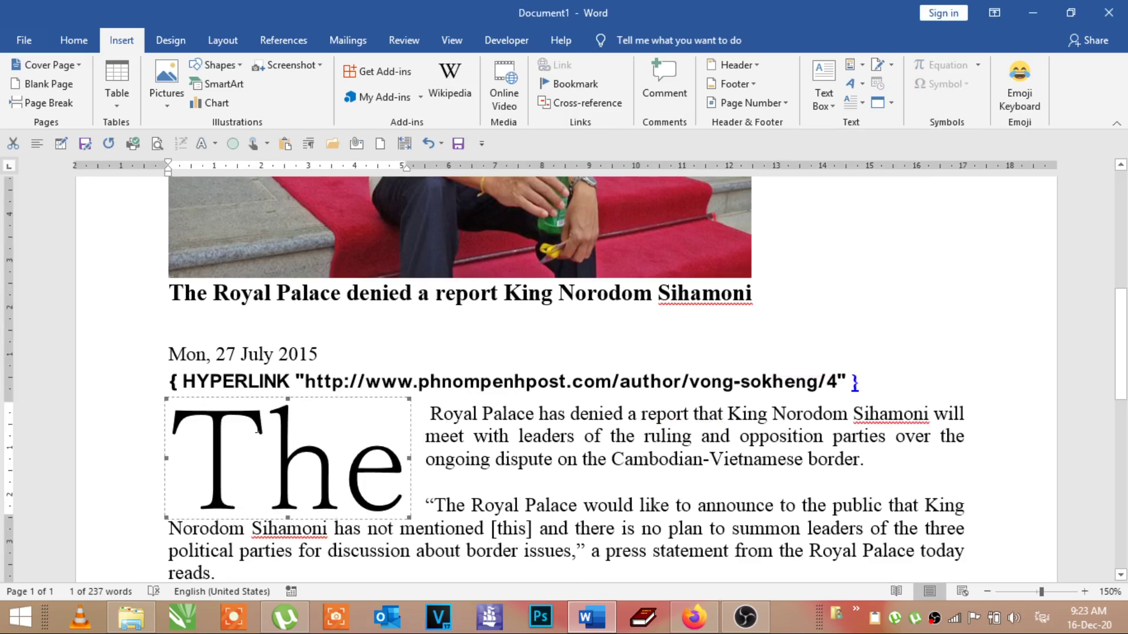
drag(408, 400, 362, 425)
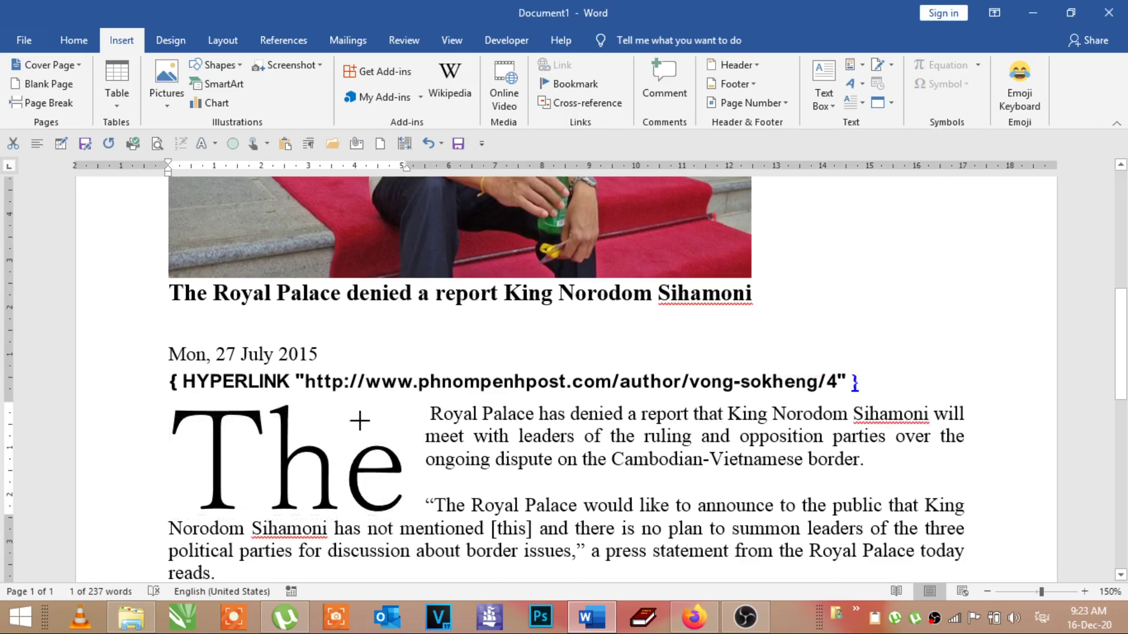
click(853, 103)
click(892, 227)
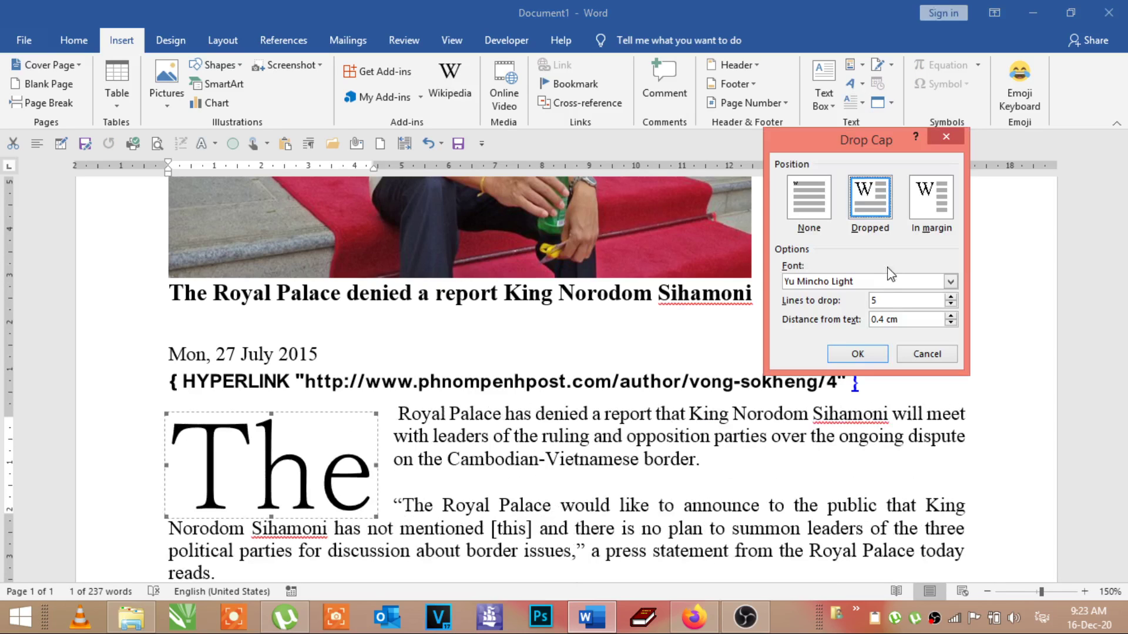
click(950, 323)
click(950, 323)
click(949, 317)
click(891, 301)
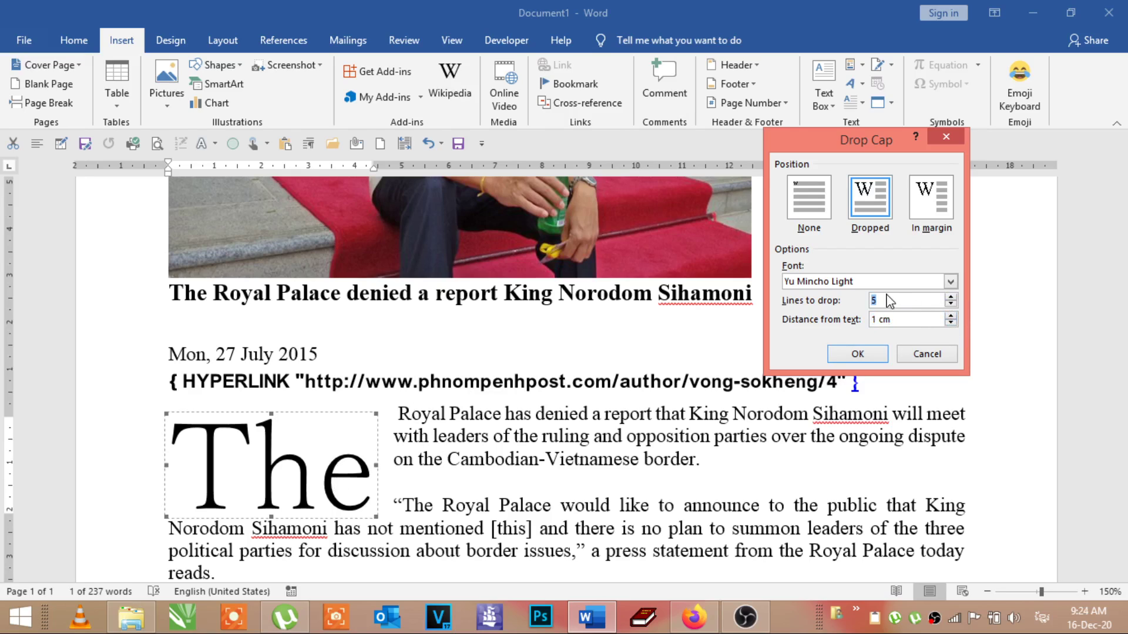
click(952, 298)
click(951, 298)
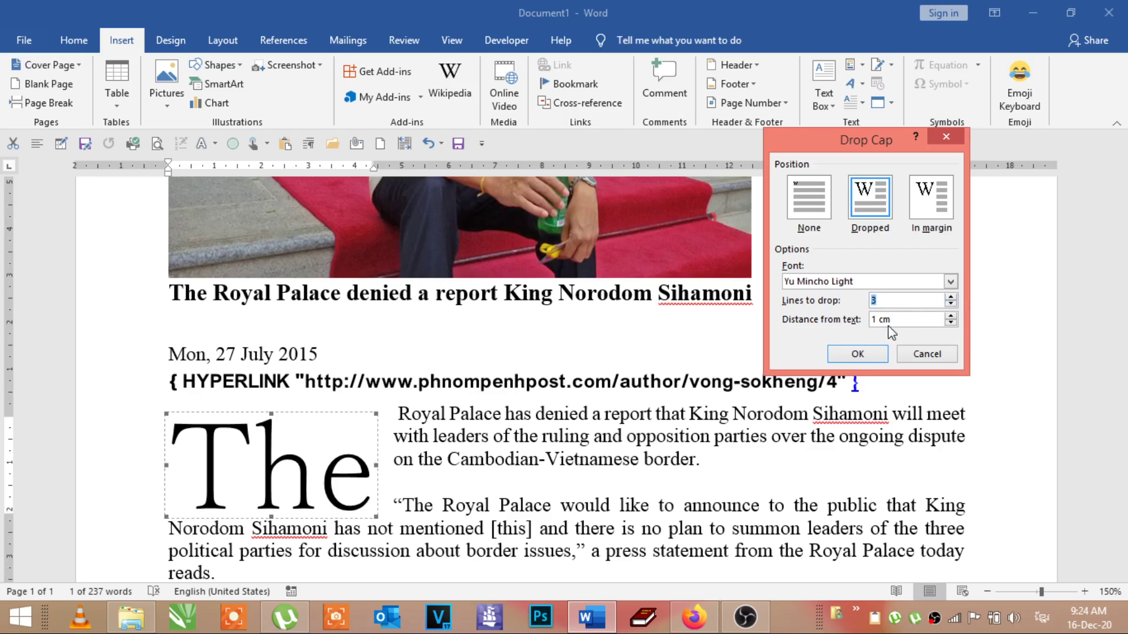
click(855, 355)
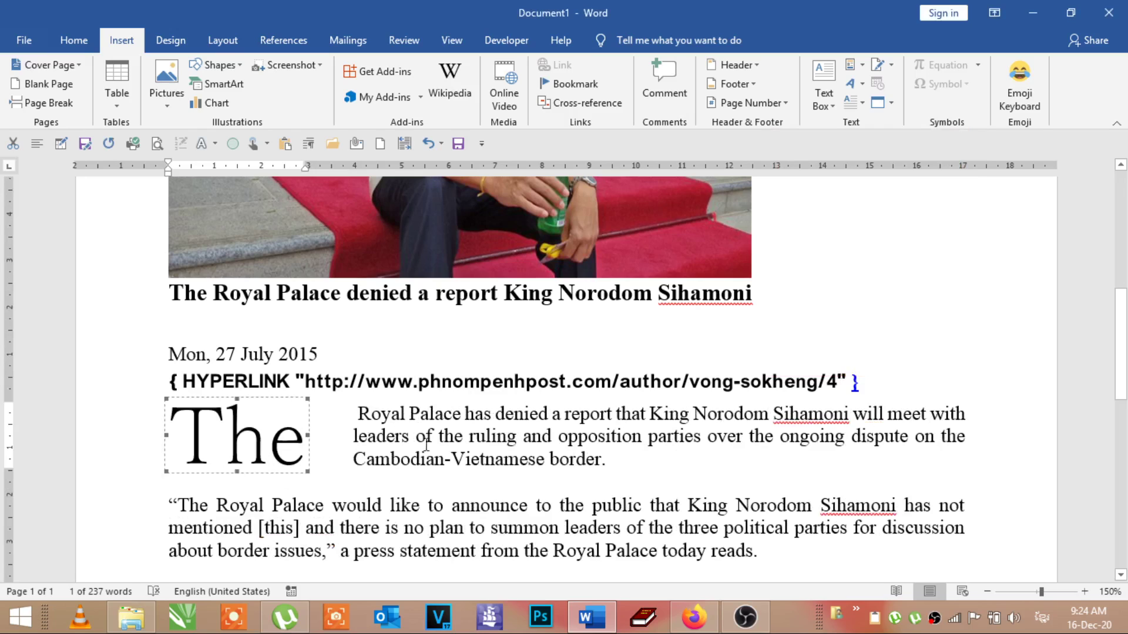
- Switch the drop cap font to Yu Gothic Light with a smaller distance from text
click(855, 102)
click(894, 234)
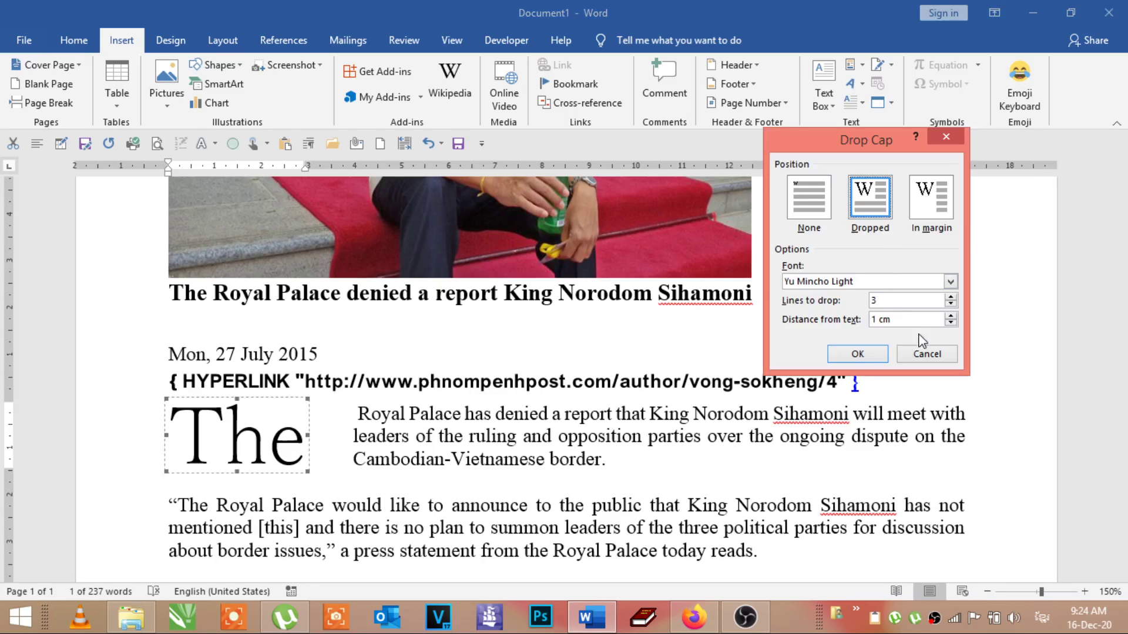
click(949, 324)
click(950, 281)
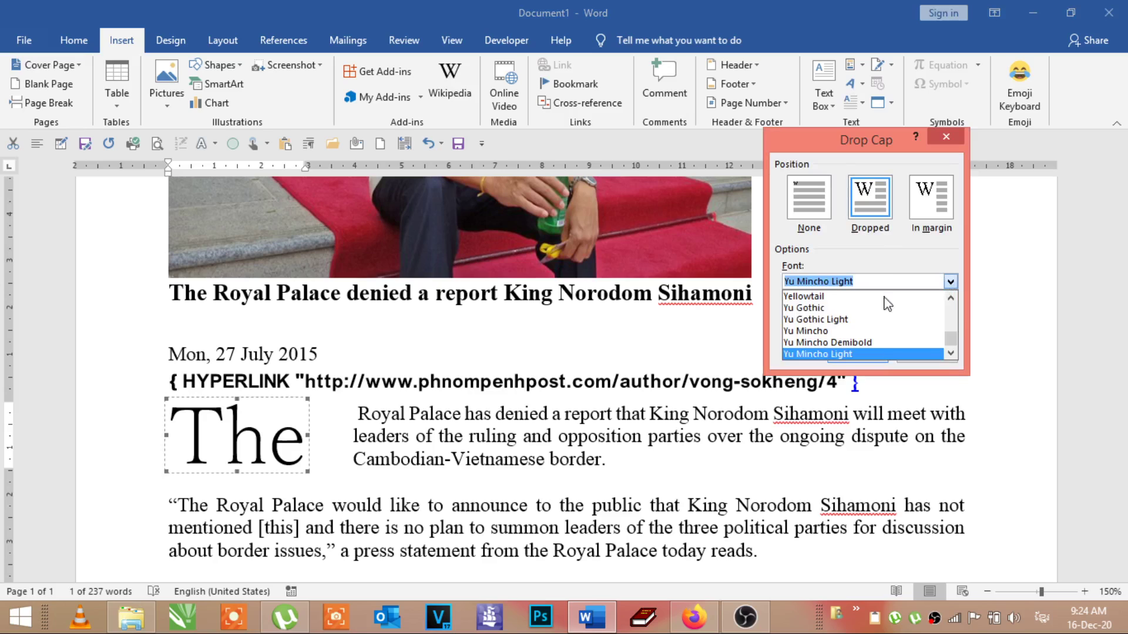
click(850, 320)
click(866, 358)
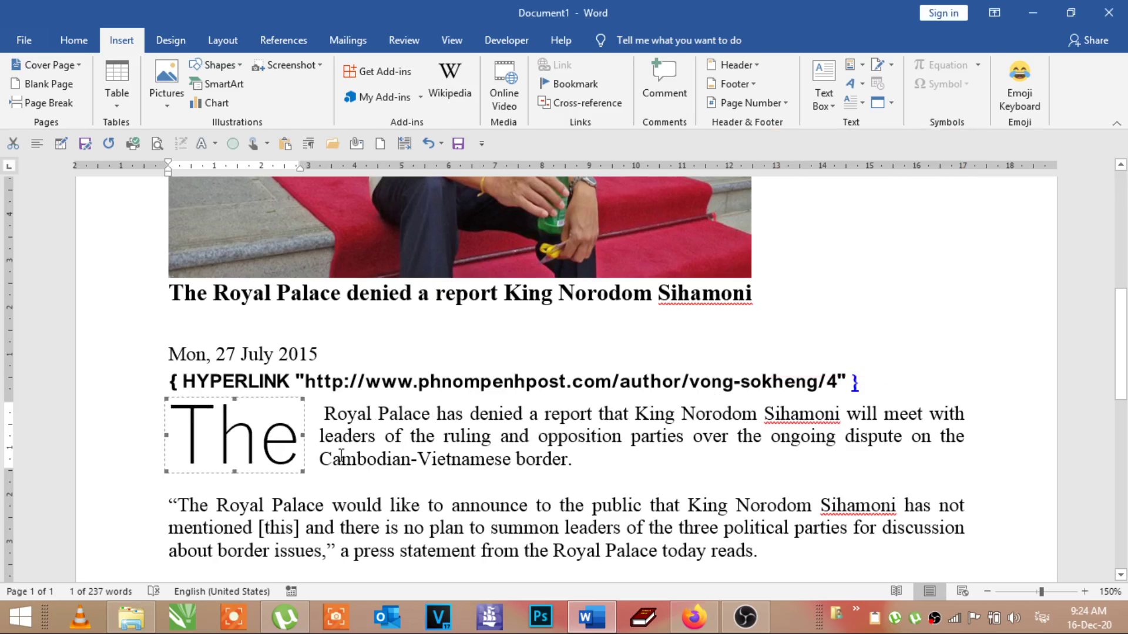
click(334, 451)
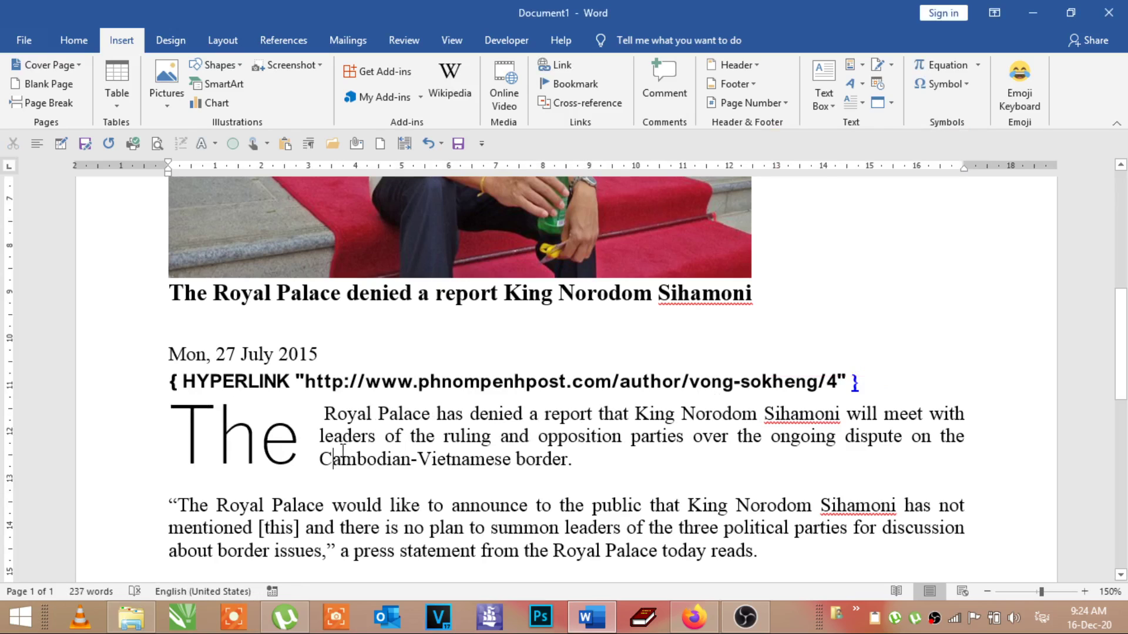
key(ctrl+p)
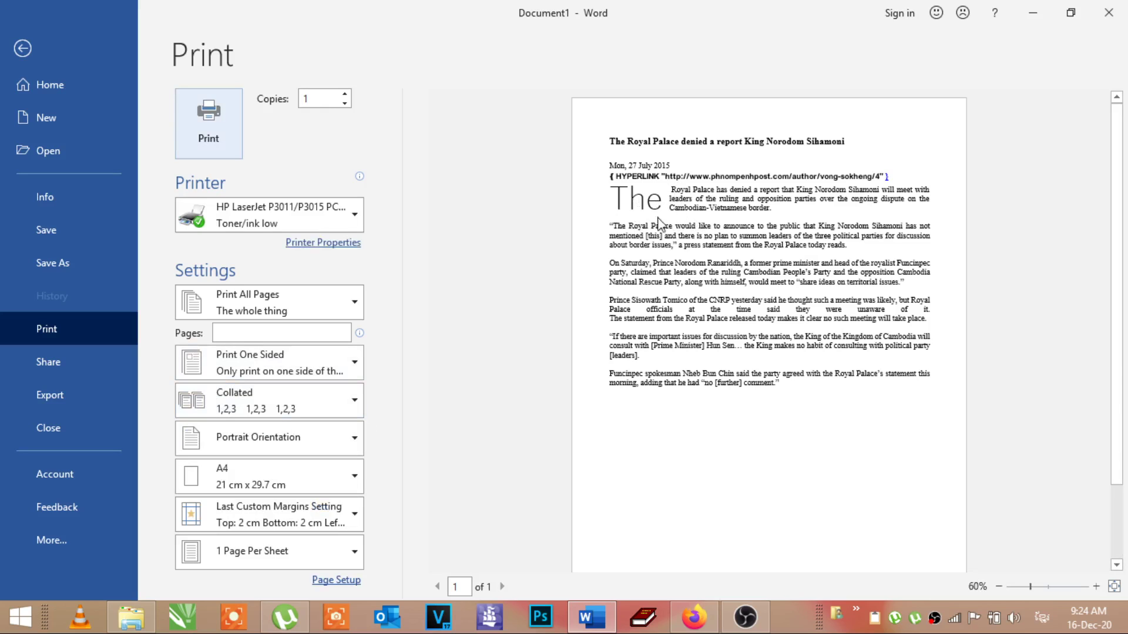
click(23, 48)
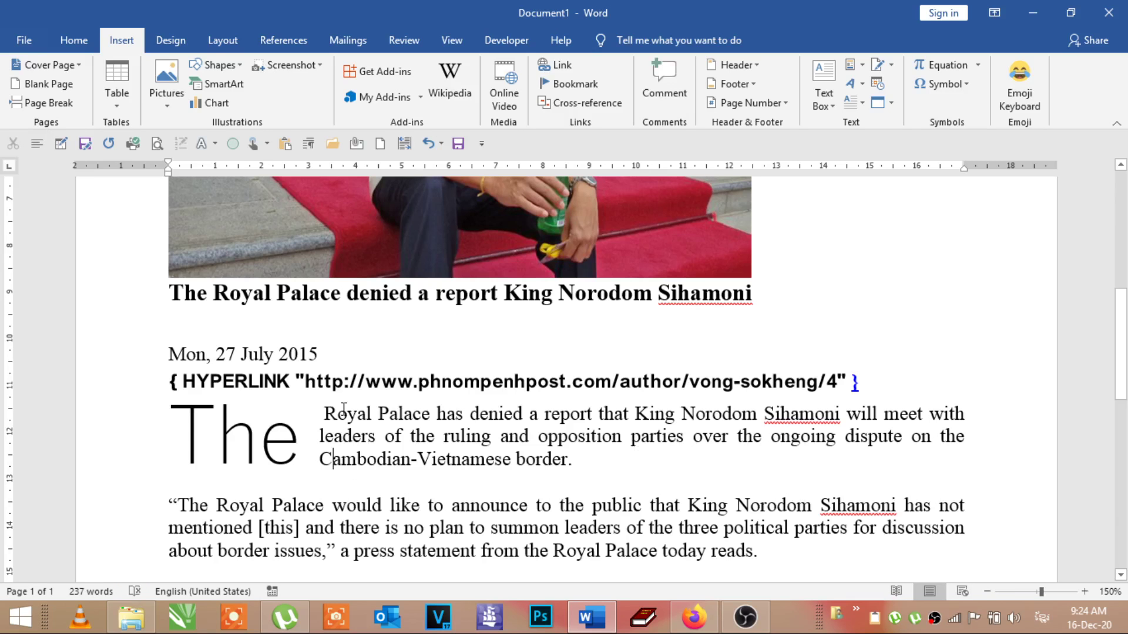
click(287, 460)
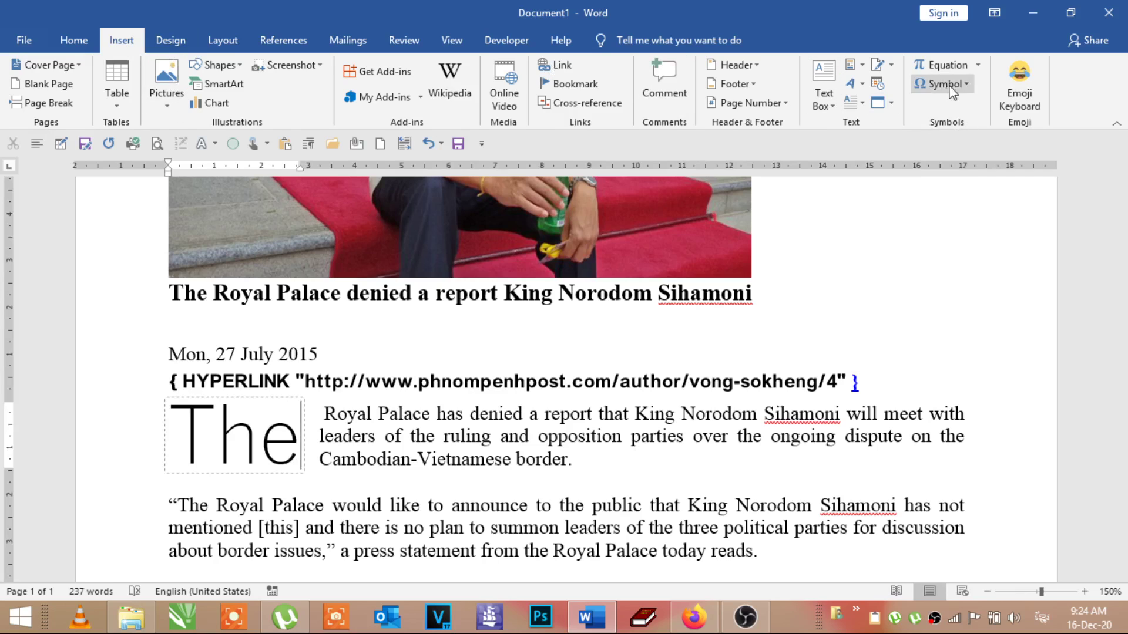
click(820, 97)
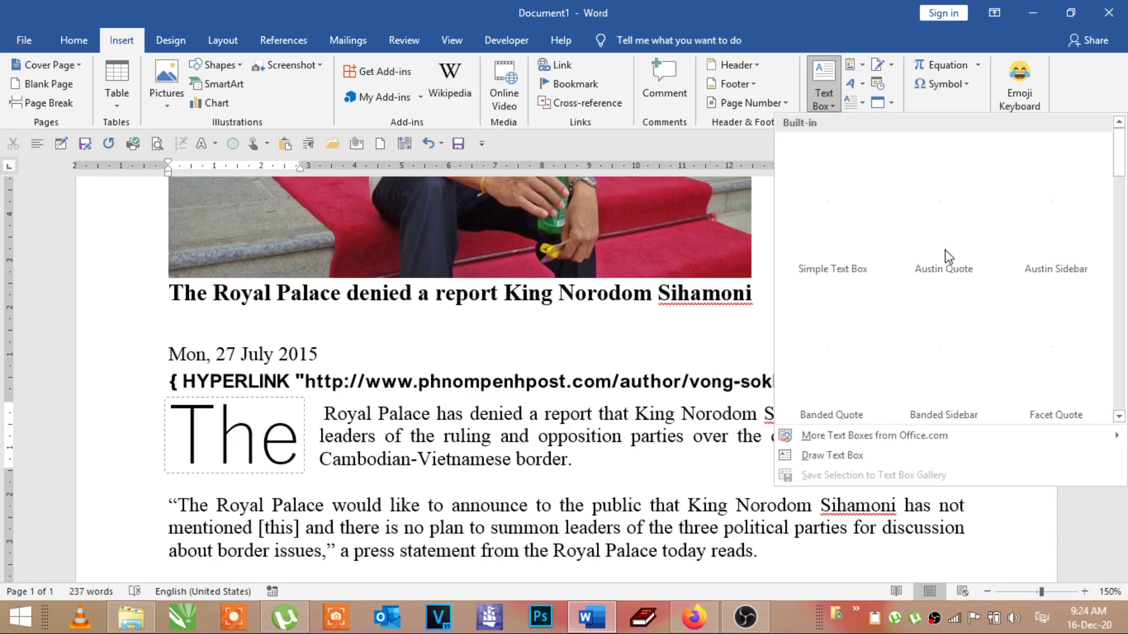
click(118, 105)
click(278, 108)
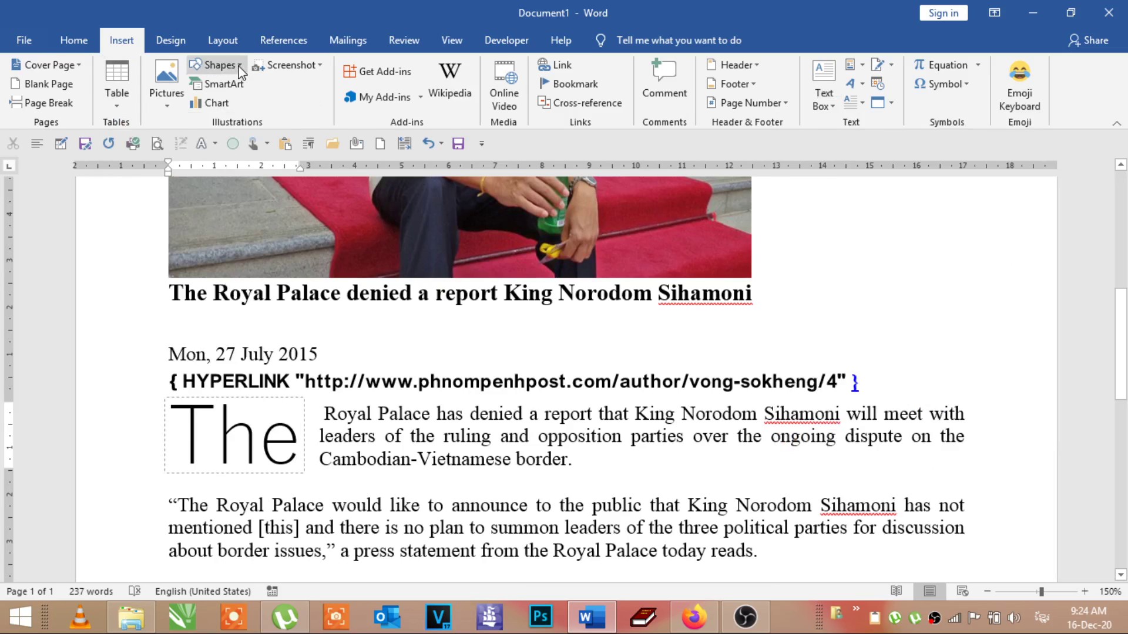
click(197, 64)
click(245, 102)
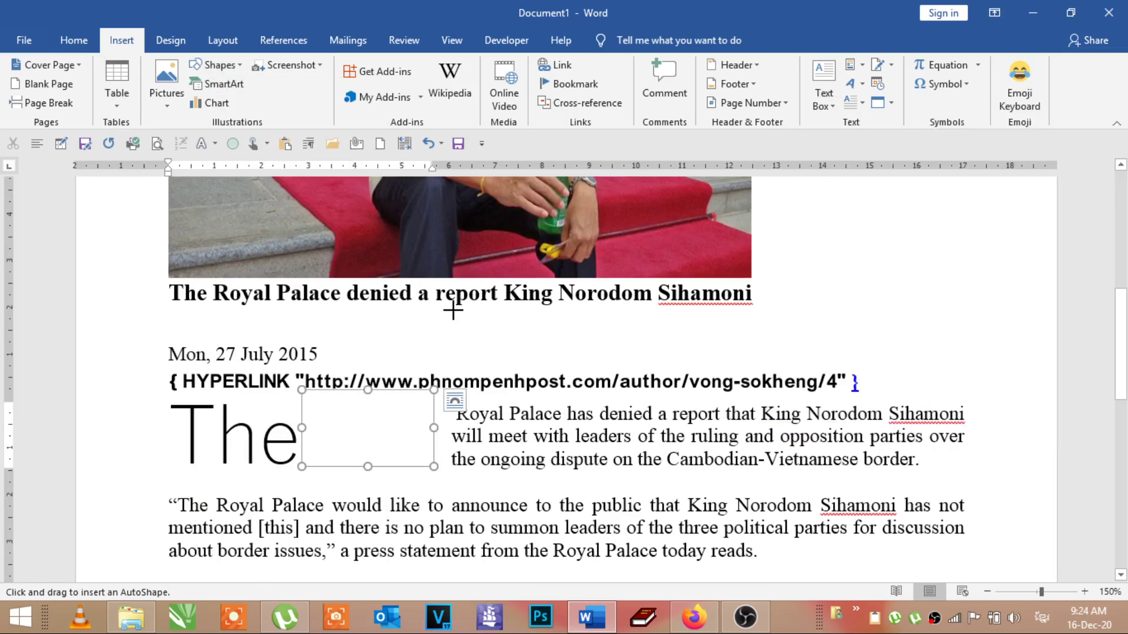
drag(517, 340, 653, 411)
key(ctrl+z)
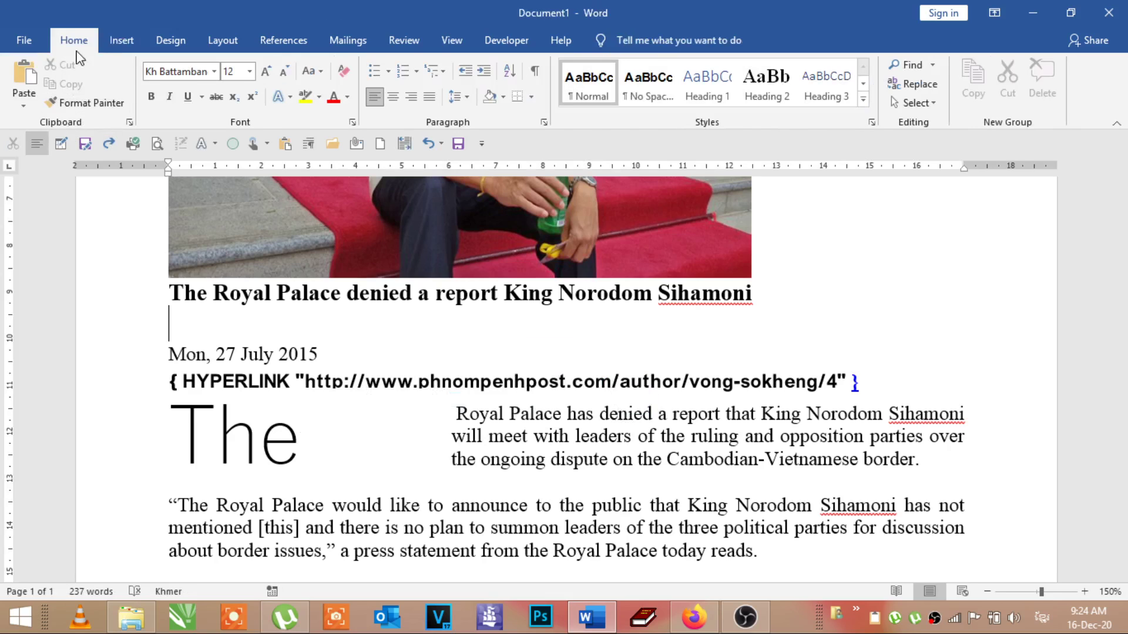
click(122, 40)
click(850, 83)
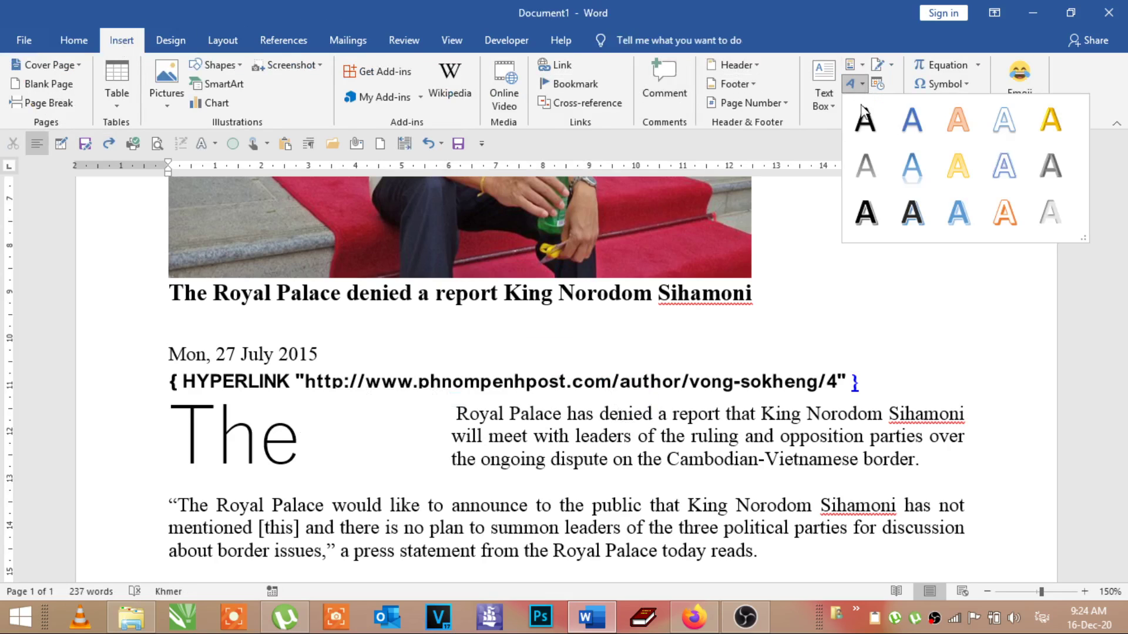
click(273, 470)
click(412, 444)
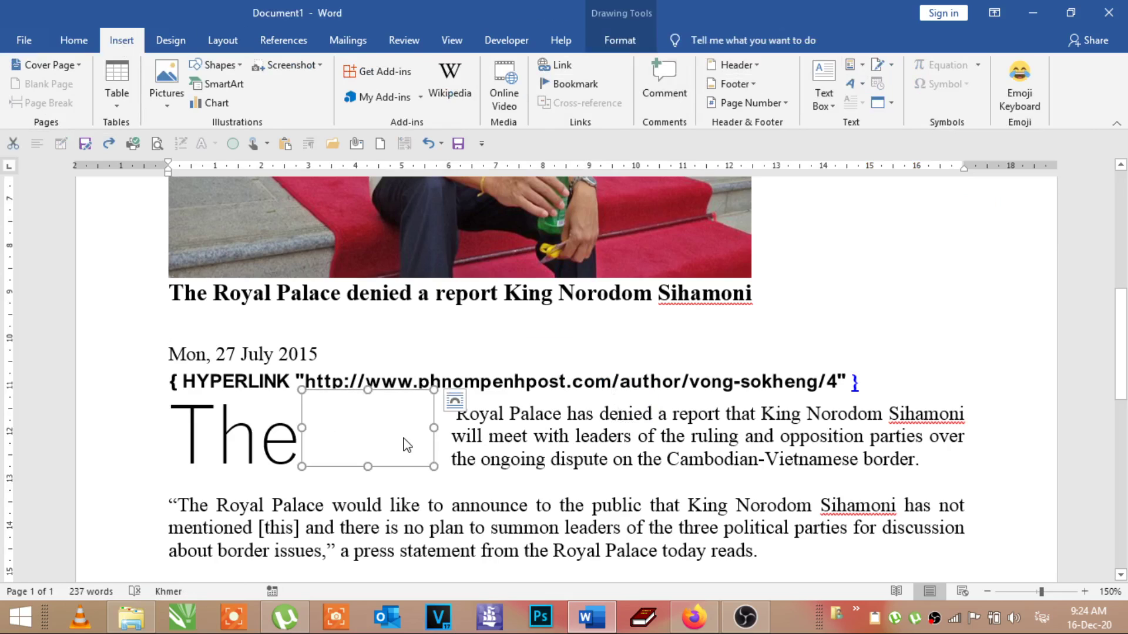
key(Delete)
click(263, 453)
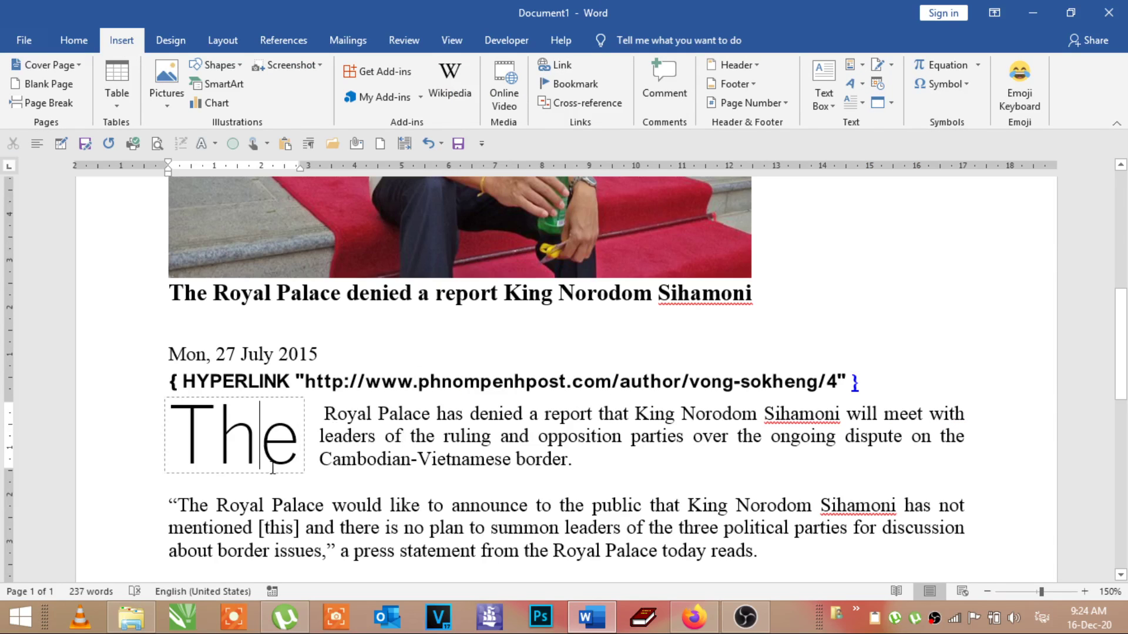
- Set the drop cap position to None so 'The' becomes ordinary text
click(279, 471)
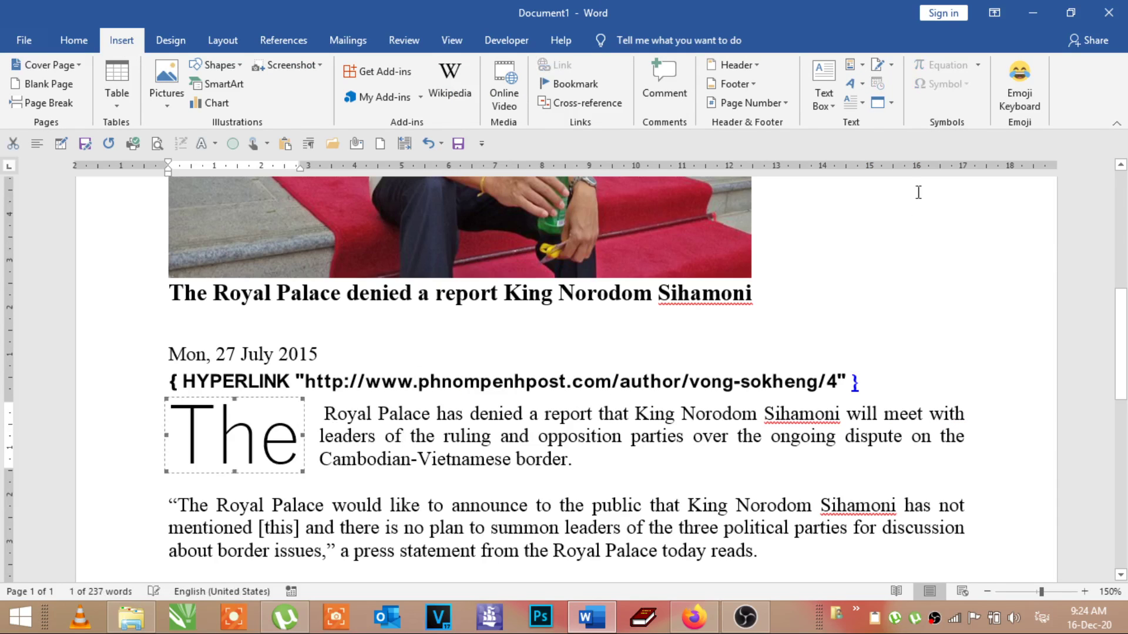
click(875, 110)
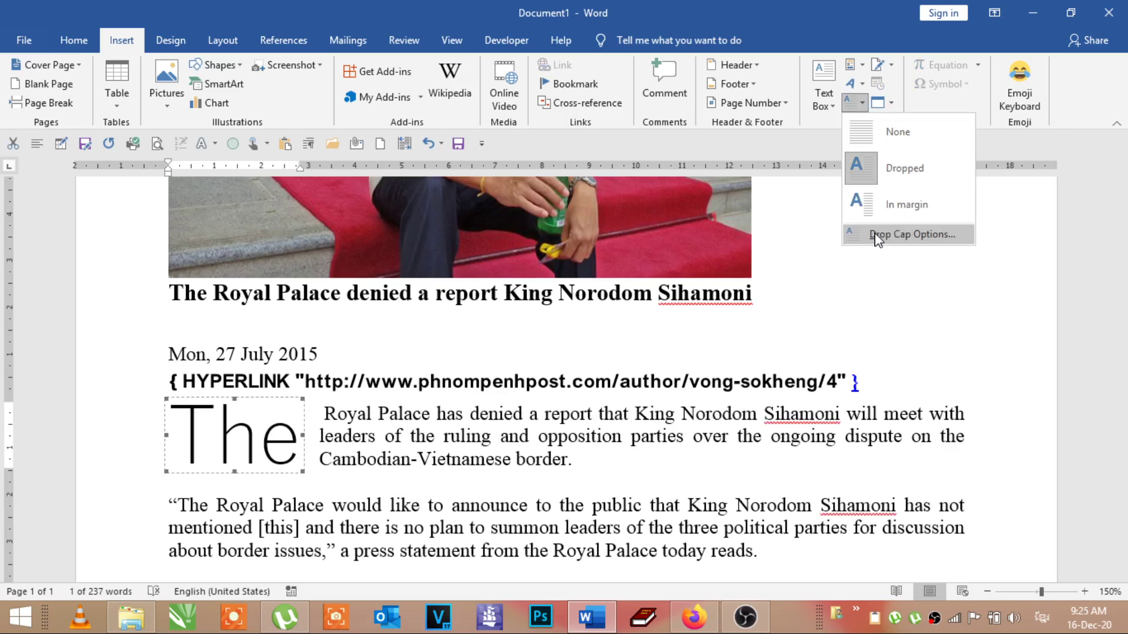
click(918, 232)
click(819, 227)
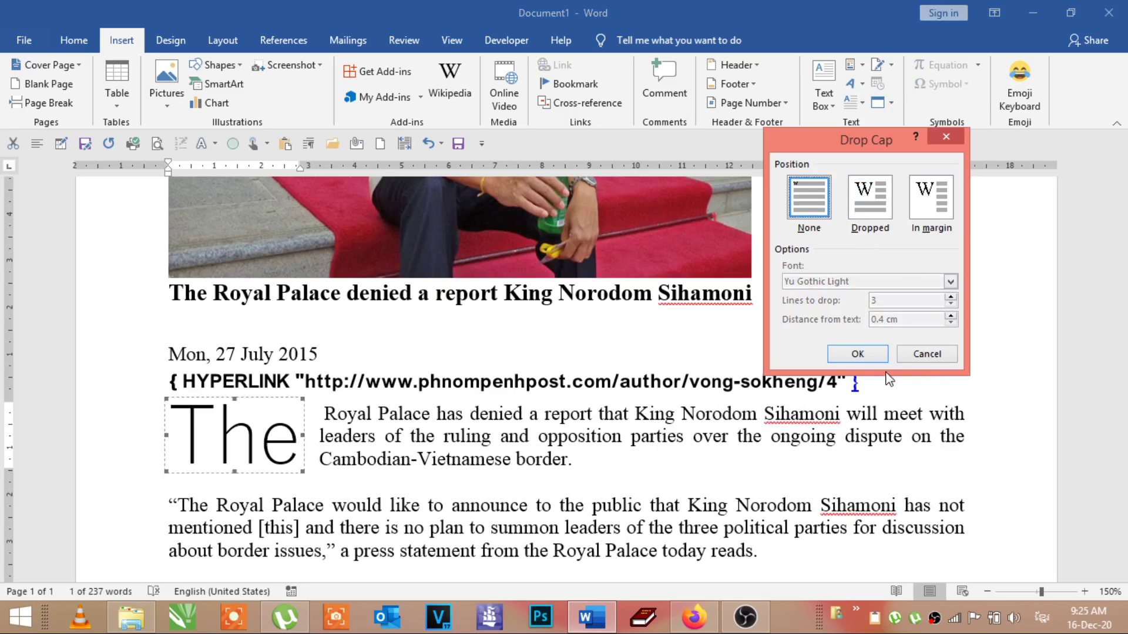
click(858, 353)
click(218, 433)
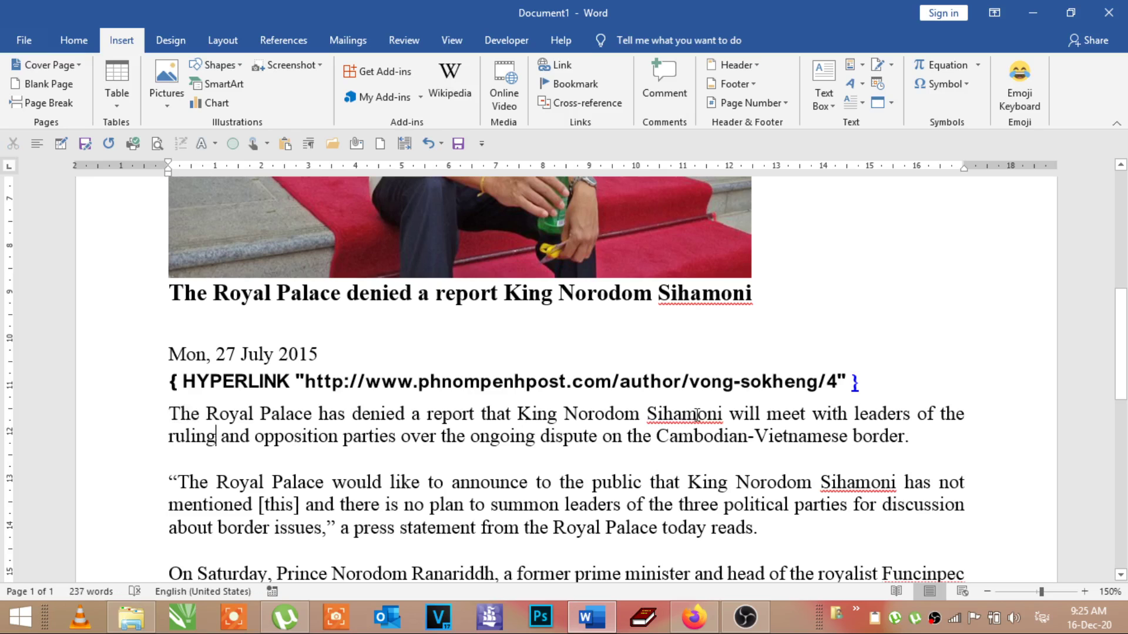
- Scroll through the article, then minimize Word to reveal the browser
scroll(795, 422, down, 1)
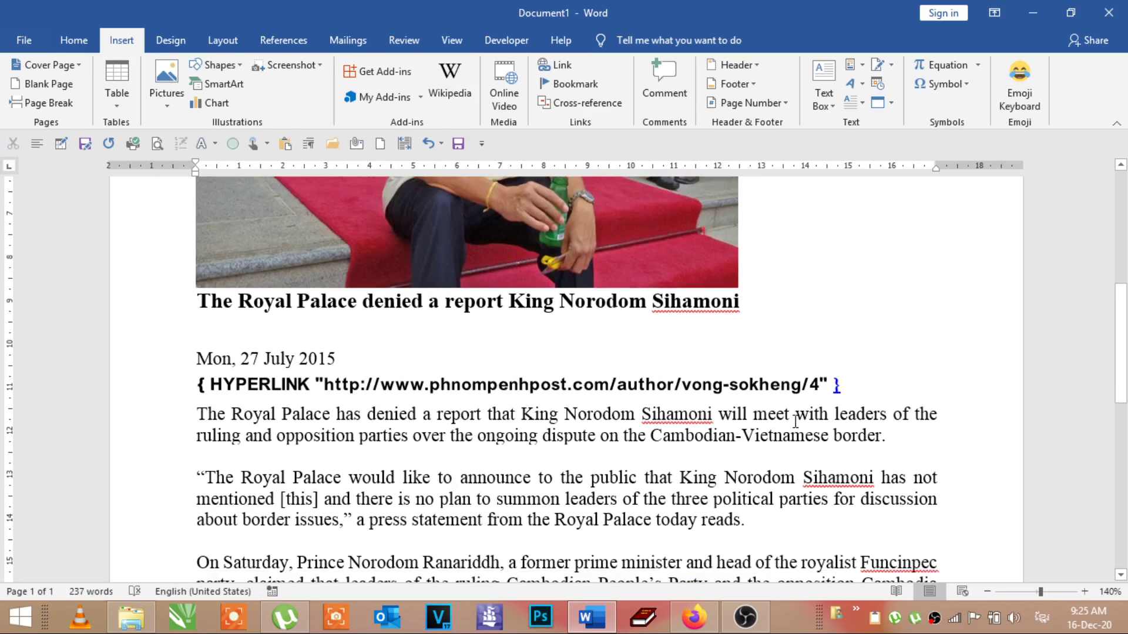
scroll(569, 438, down, 2)
scroll(567, 439, up, 1)
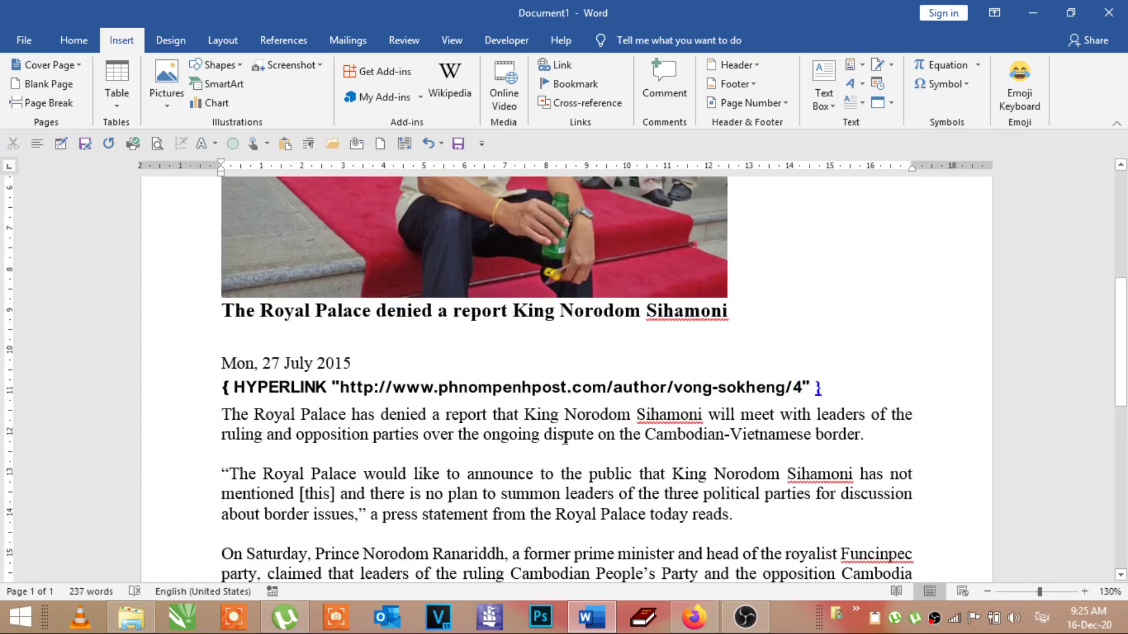
scroll(566, 440, down, 1)
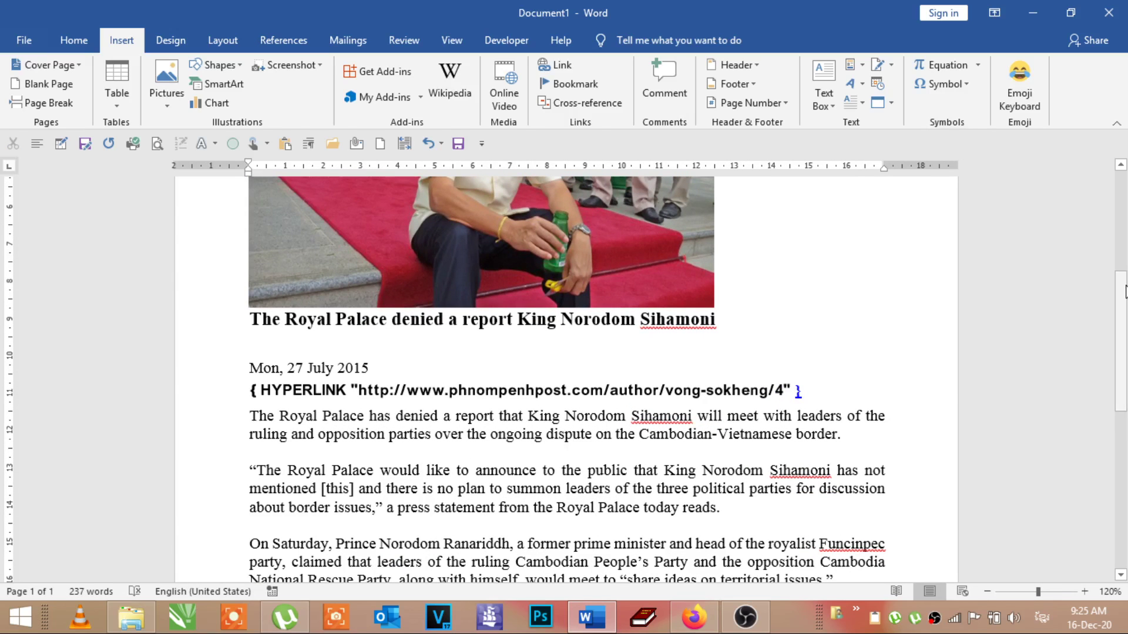
scroll(1126, 286, down, 3)
click(1034, 14)
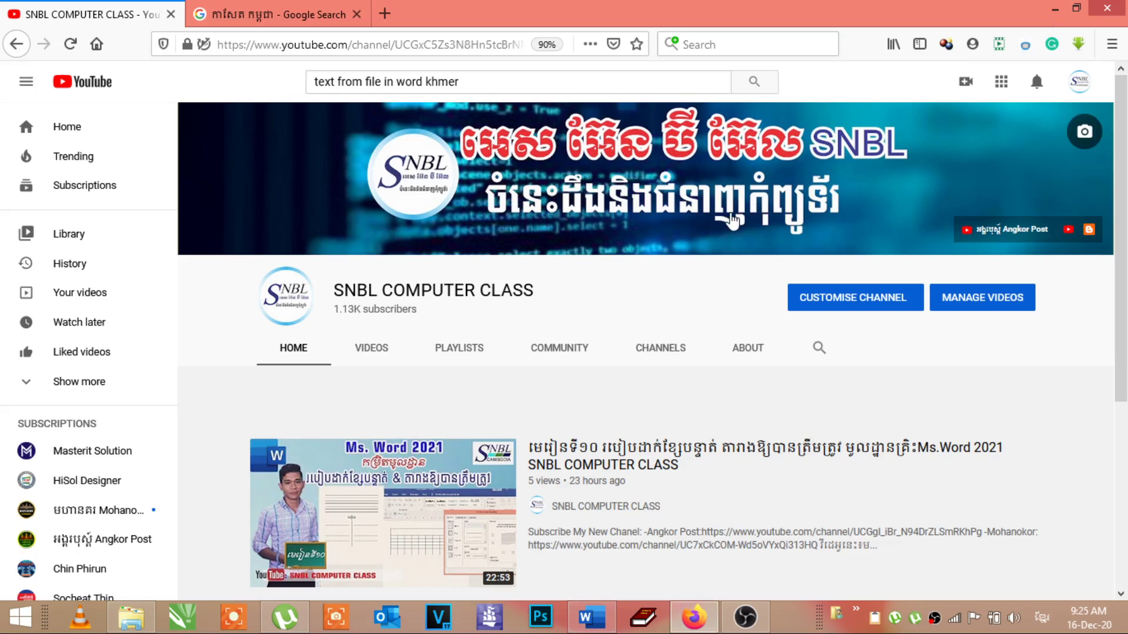